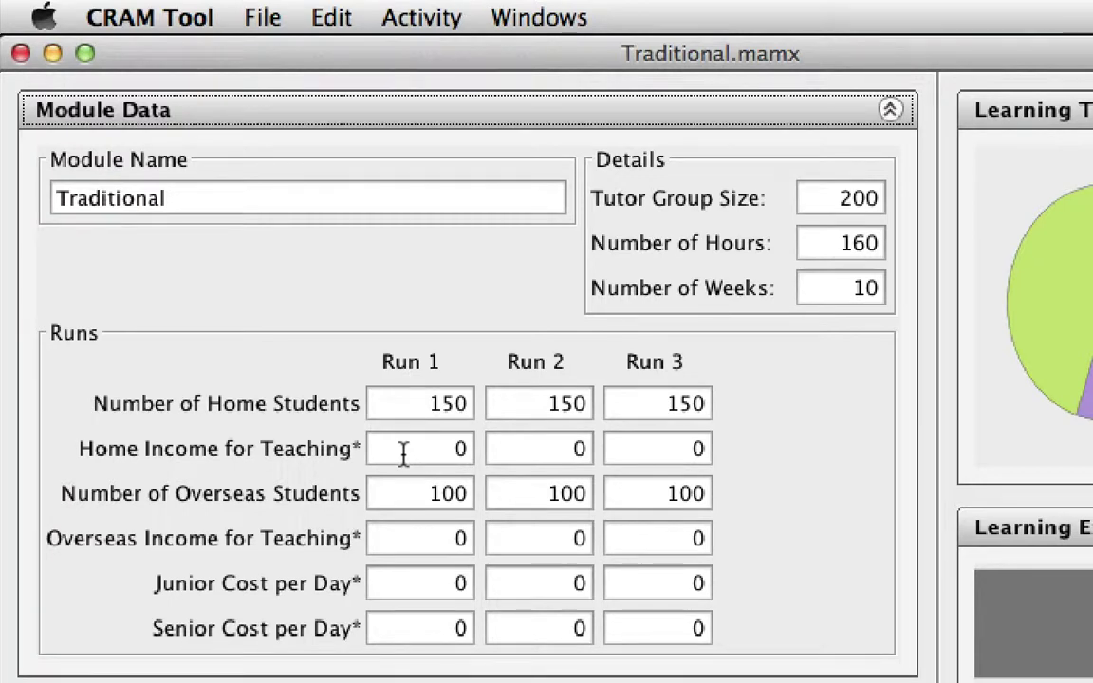
Step: Set home income to 500 and overseas income to 1,000 for all three runs
left_click(403, 453)
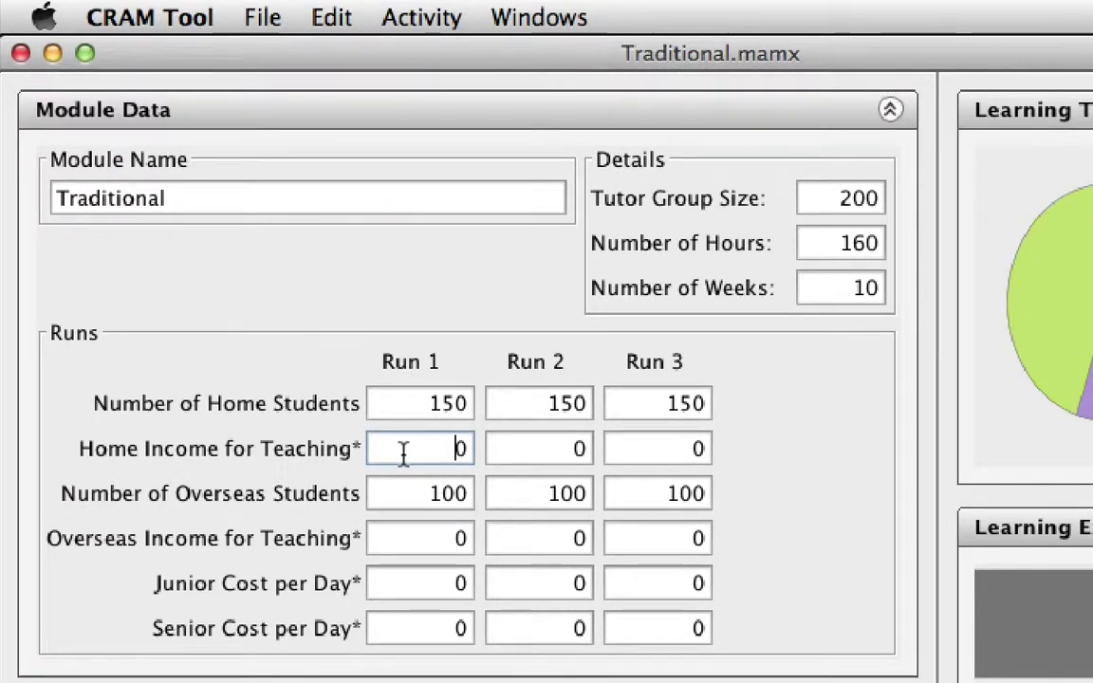
type("1")
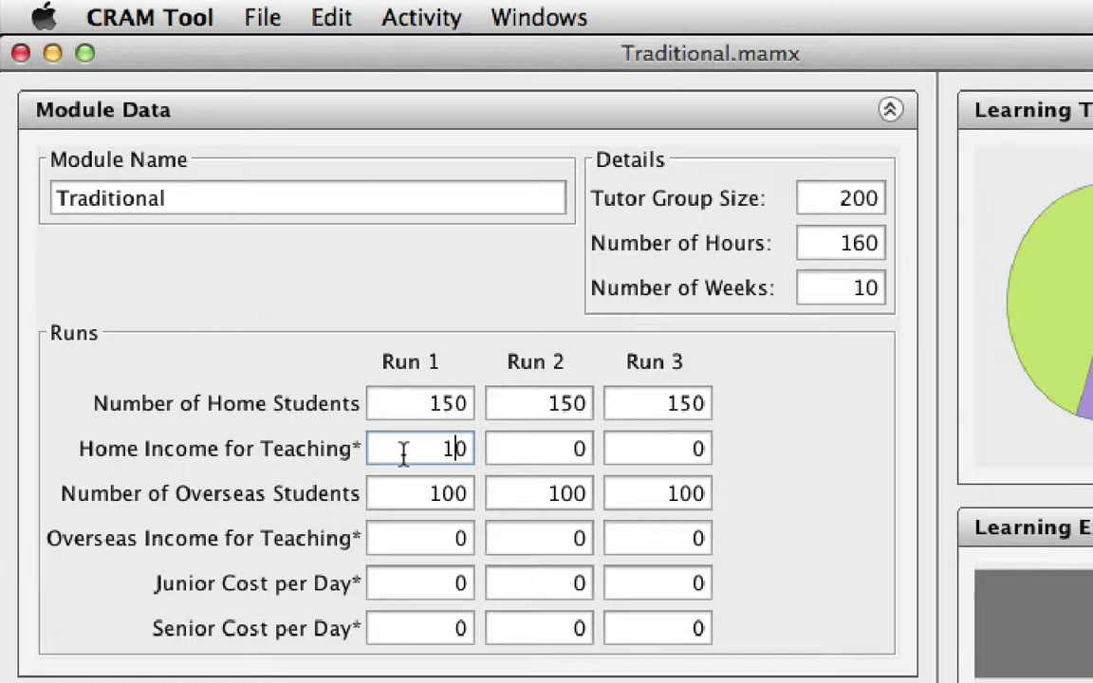
key("BackSpace")
type("500")
key("Tab")
key("Tab")
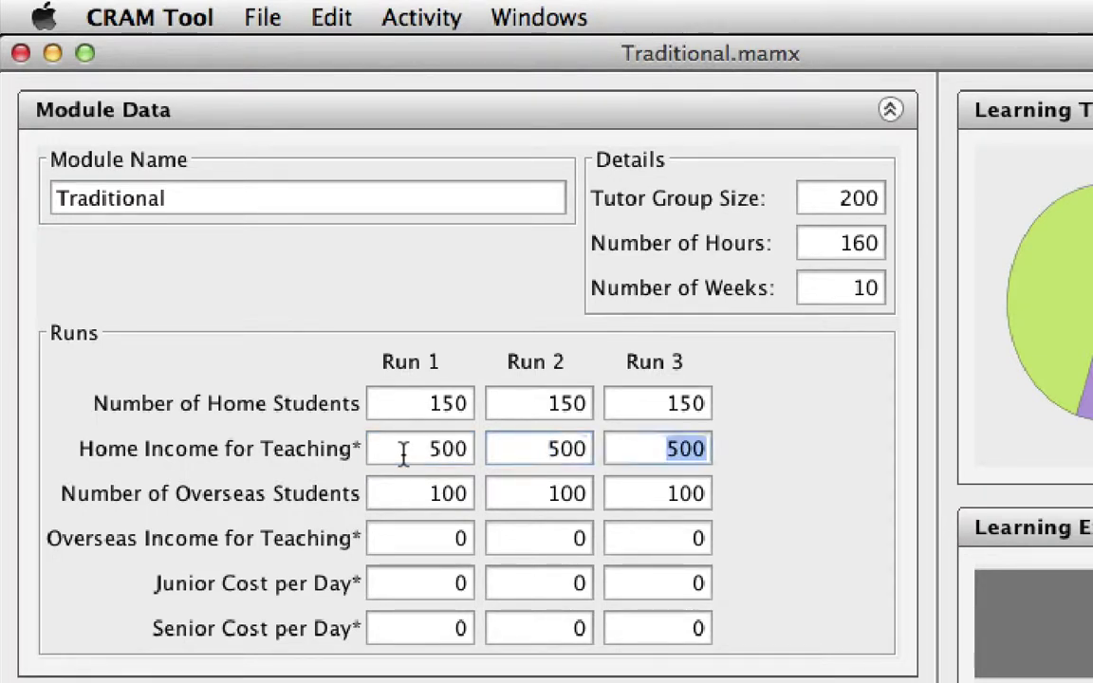
key("Tab")
key("Tab")
key("Tab")
key("Tab")
type("1000")
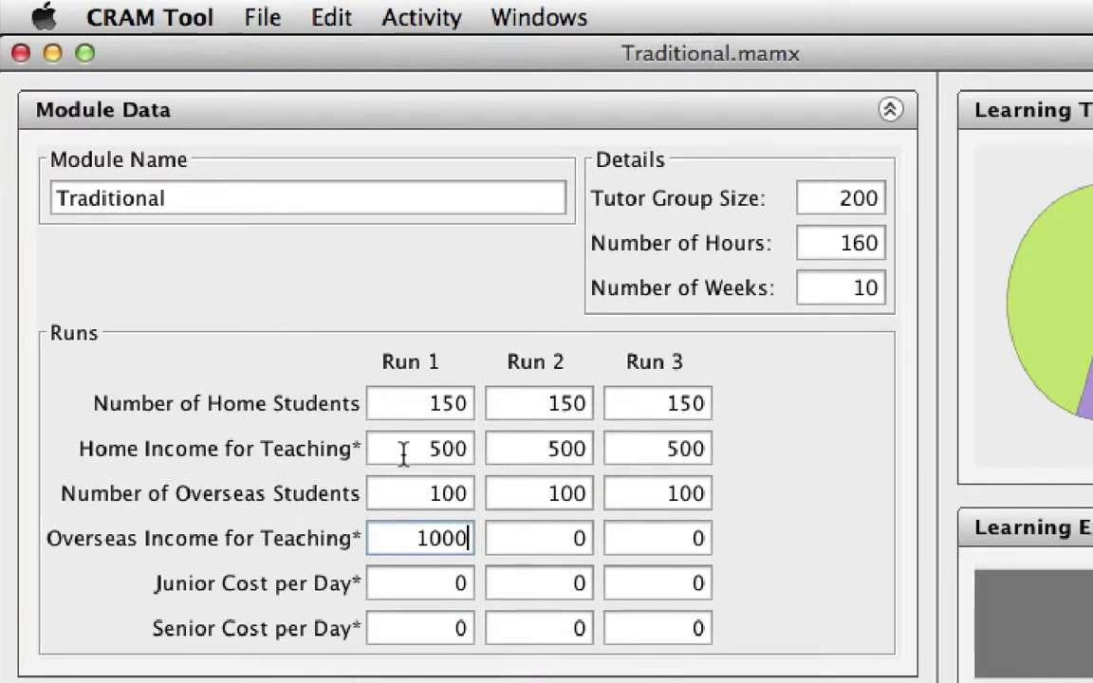
key("Tab")
key("Tab")
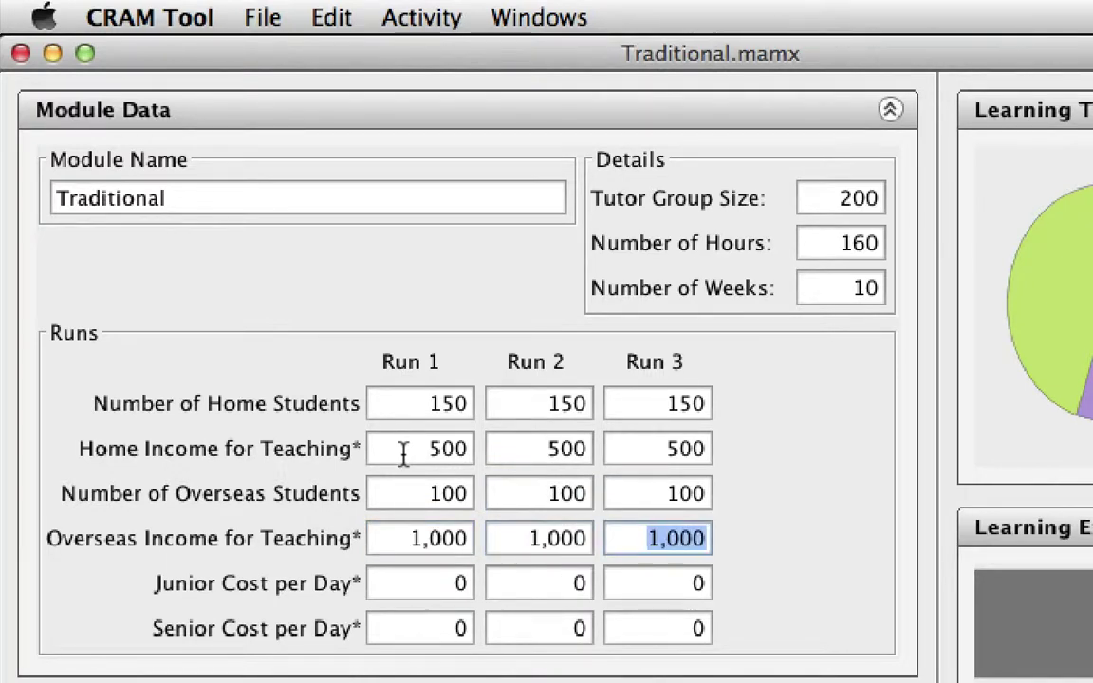
key("Tab")
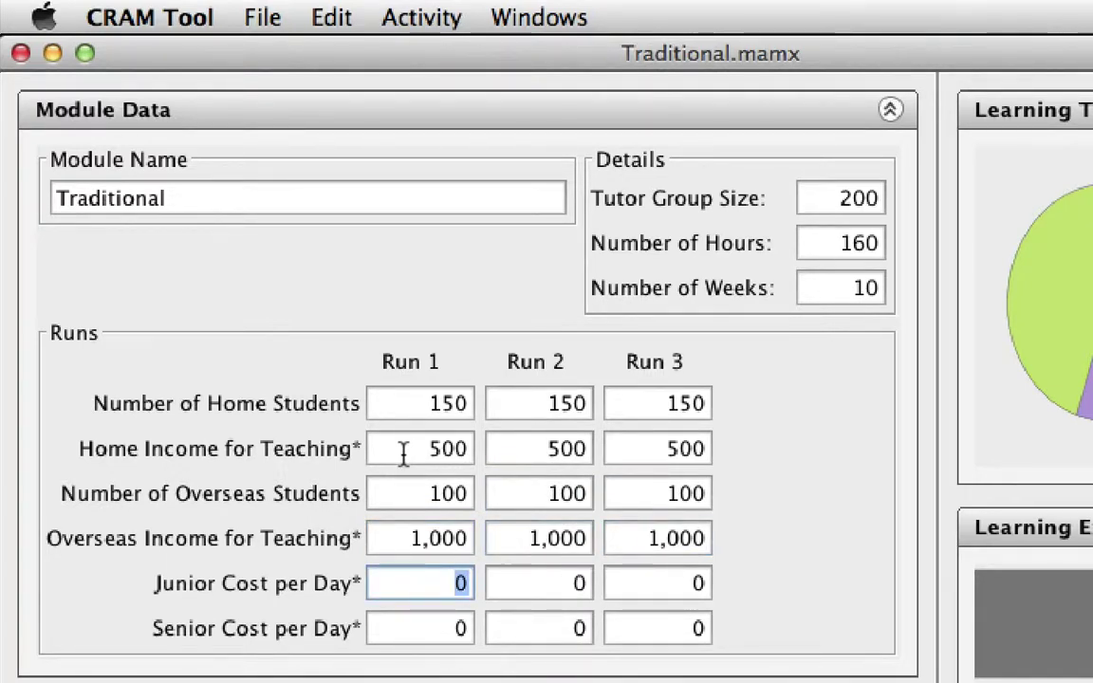
Step: Set junior cost to 182 and senior cost to 450 per day across all runs
type("182")
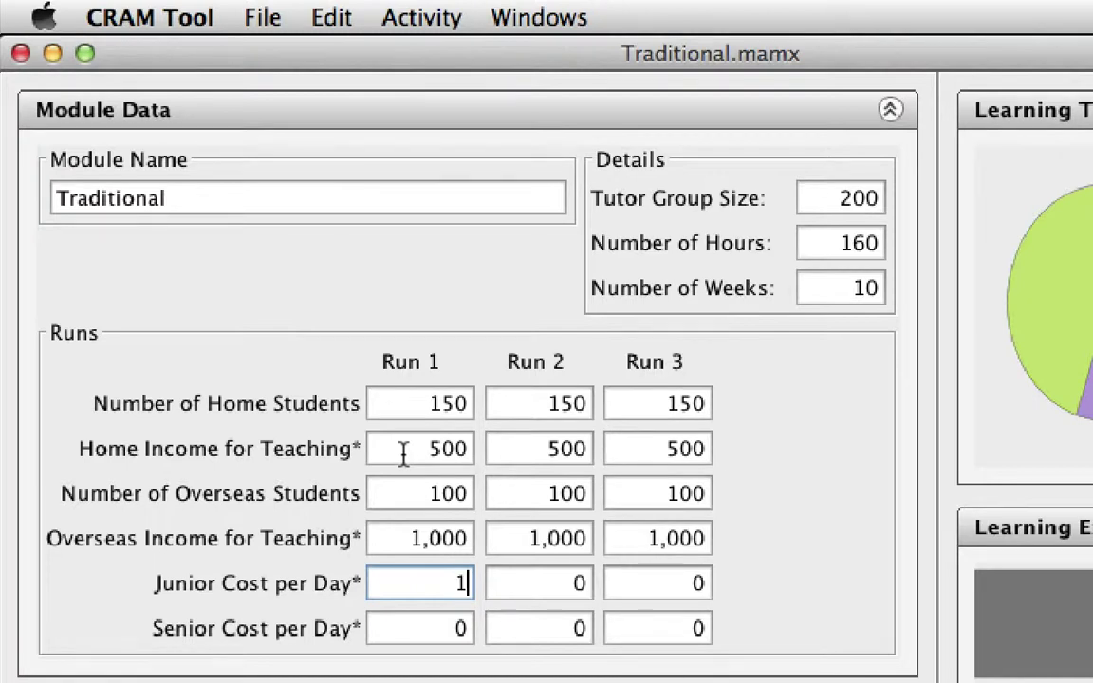
key("Tab")
key("Tab")
key("Tab")
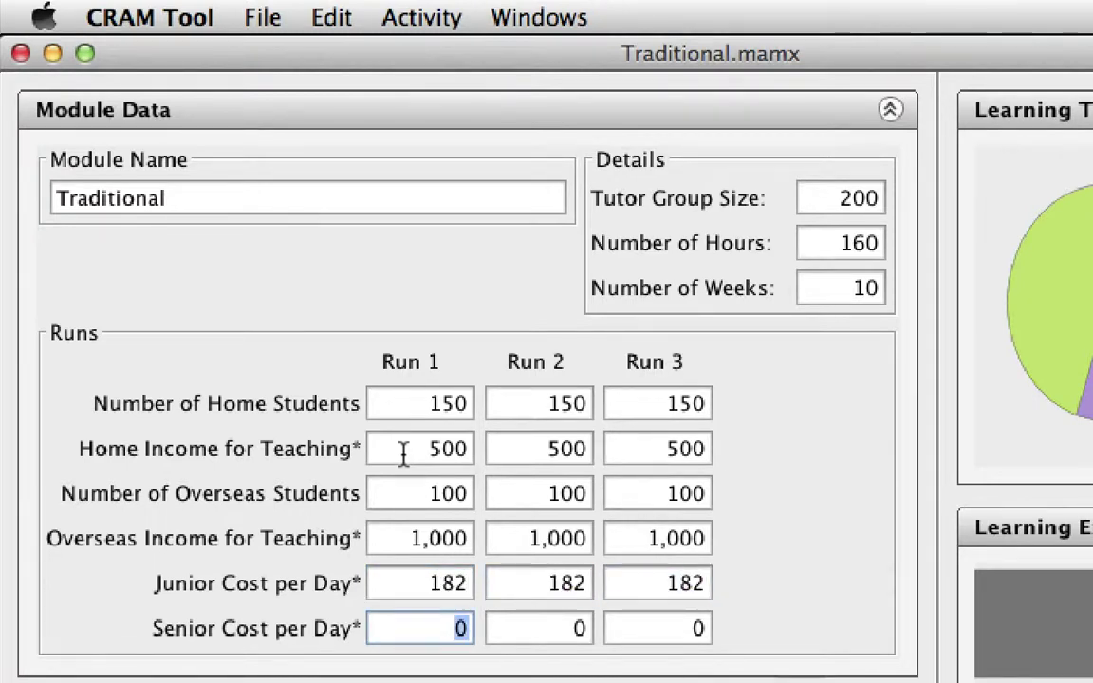
type("450")
key("Tab")
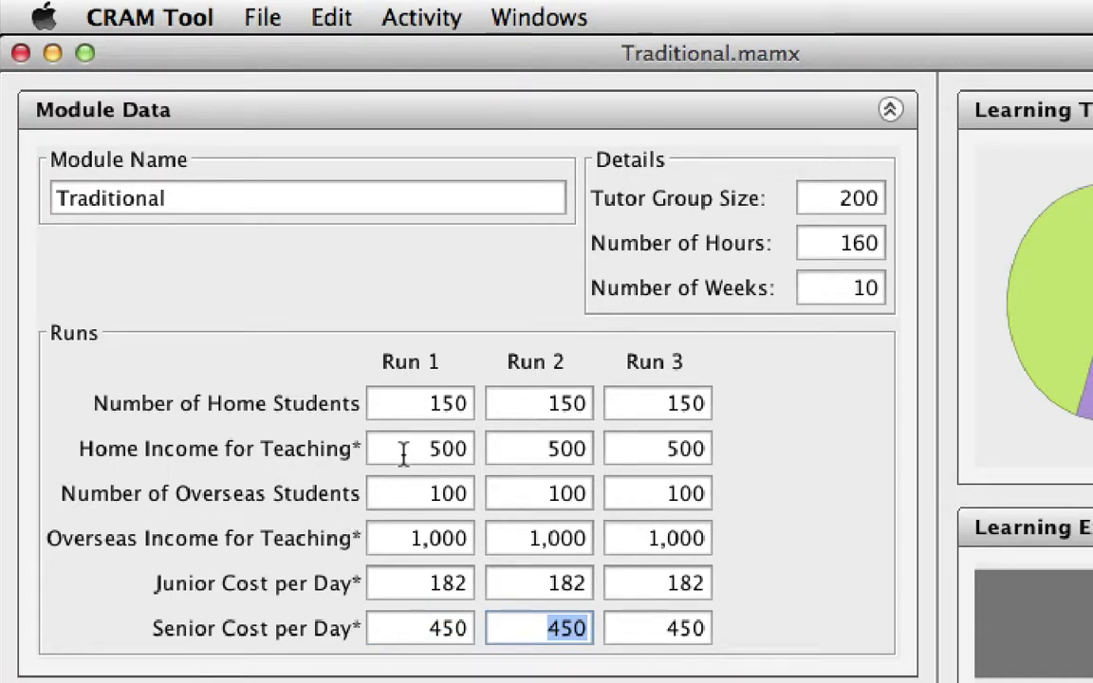
Step: Collapse Module Data, expand the Tutor Hours and Tutor Costs tables, and open Lecture in Modify TLA
left_click(891, 113)
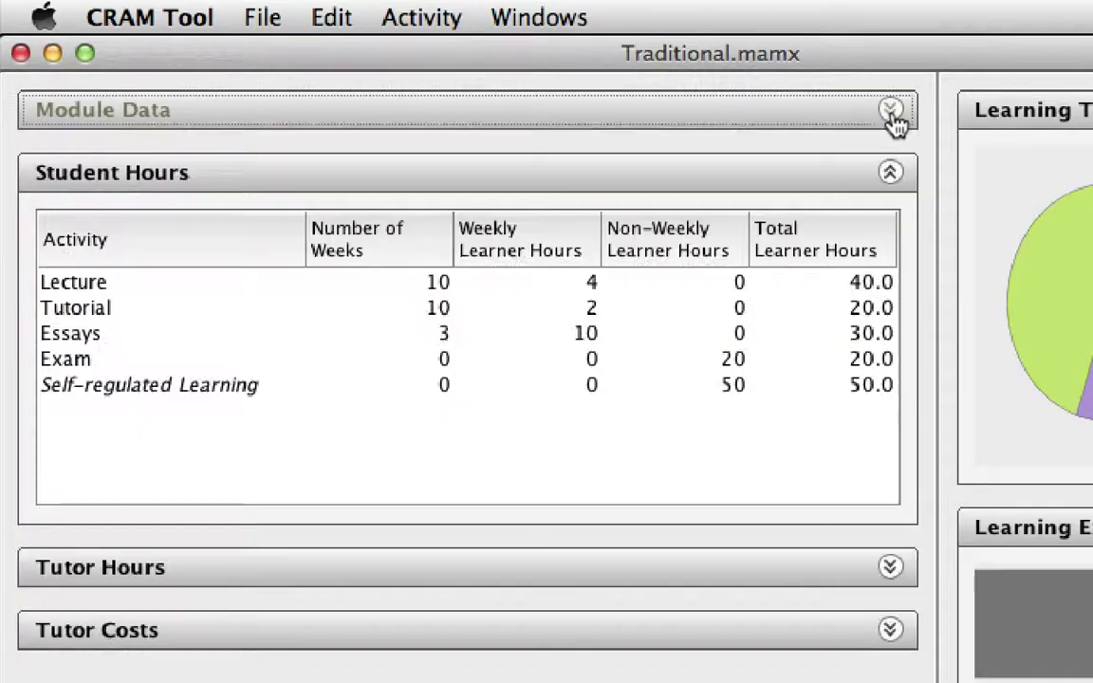
left_click(892, 569)
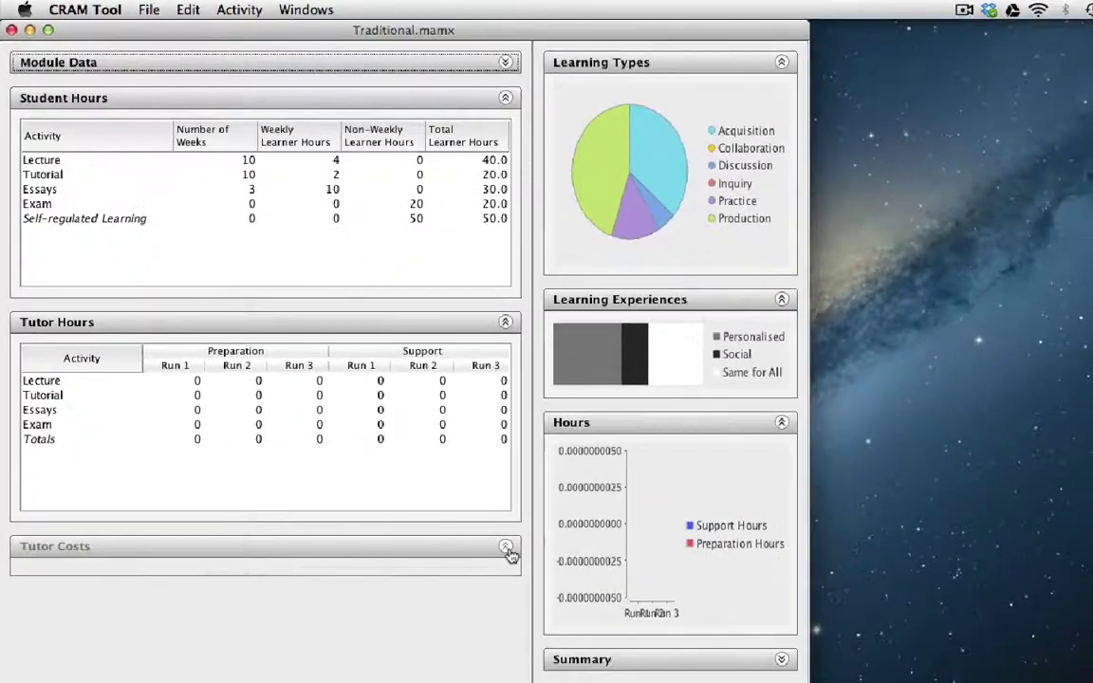
left_click(506, 548)
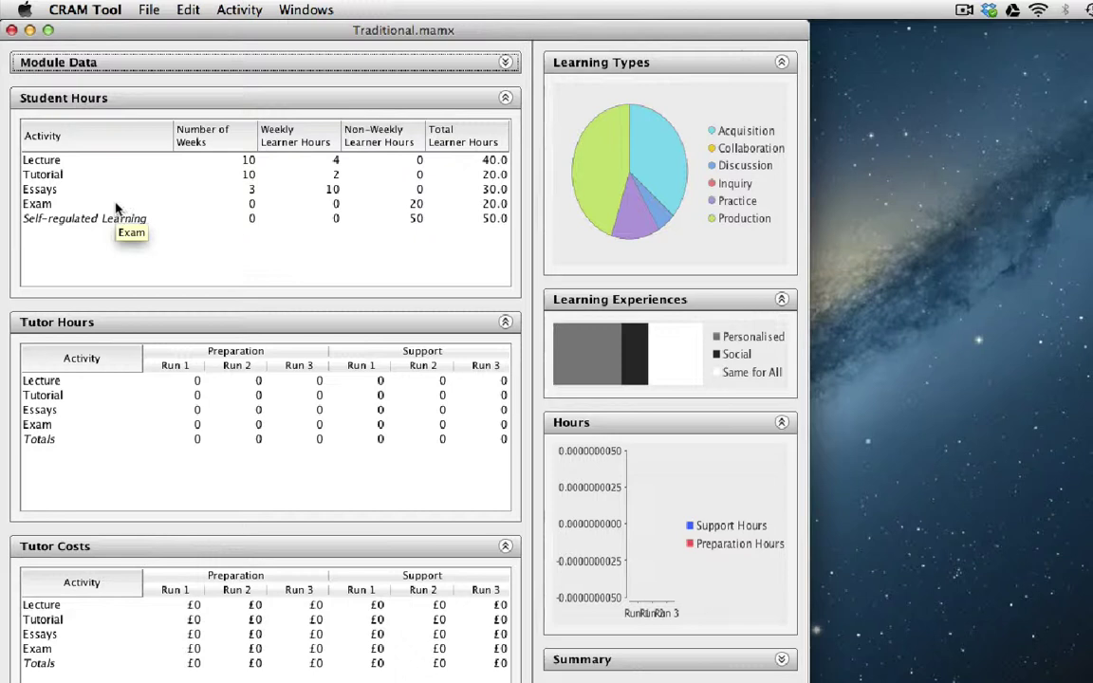
double_click(82, 161)
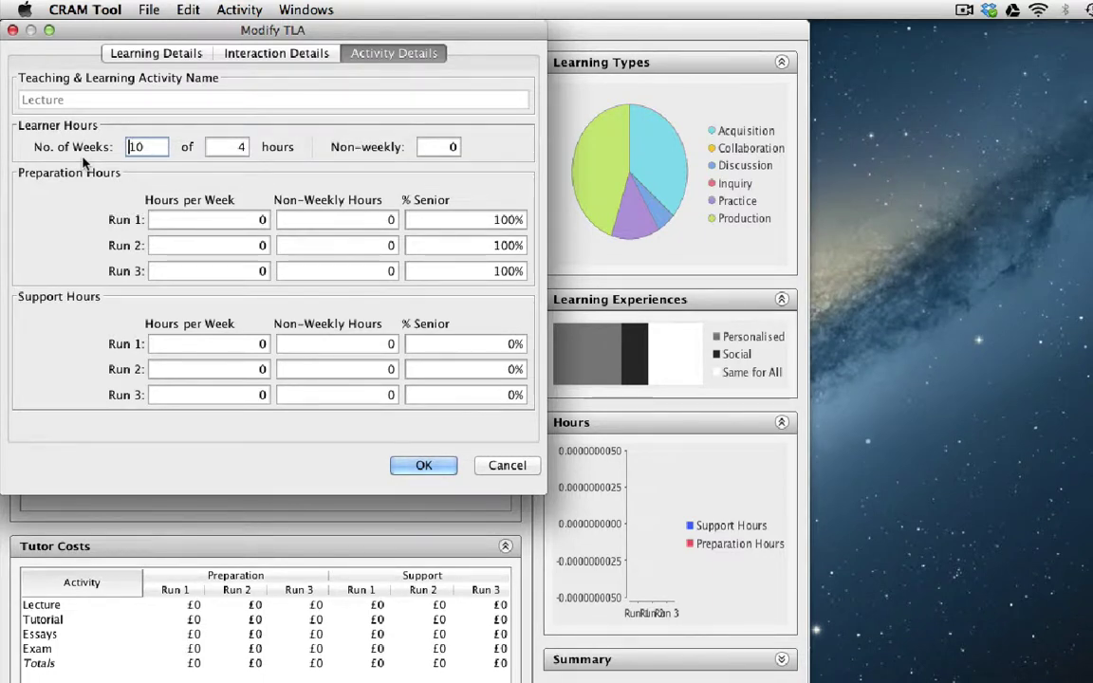
Step: Enter Lecture non-weekly preparation hours of 60, 10 and 4 for Runs 1–3
key("Tab")
key("Tab")
key("Tab")
key("Tab")
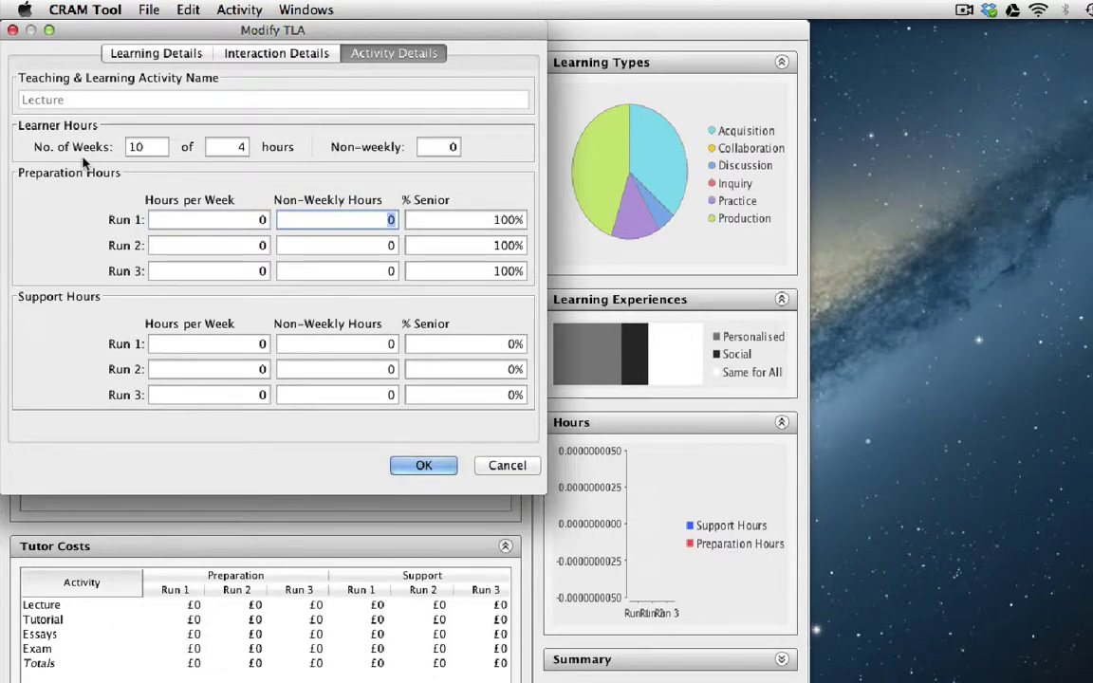
type("60")
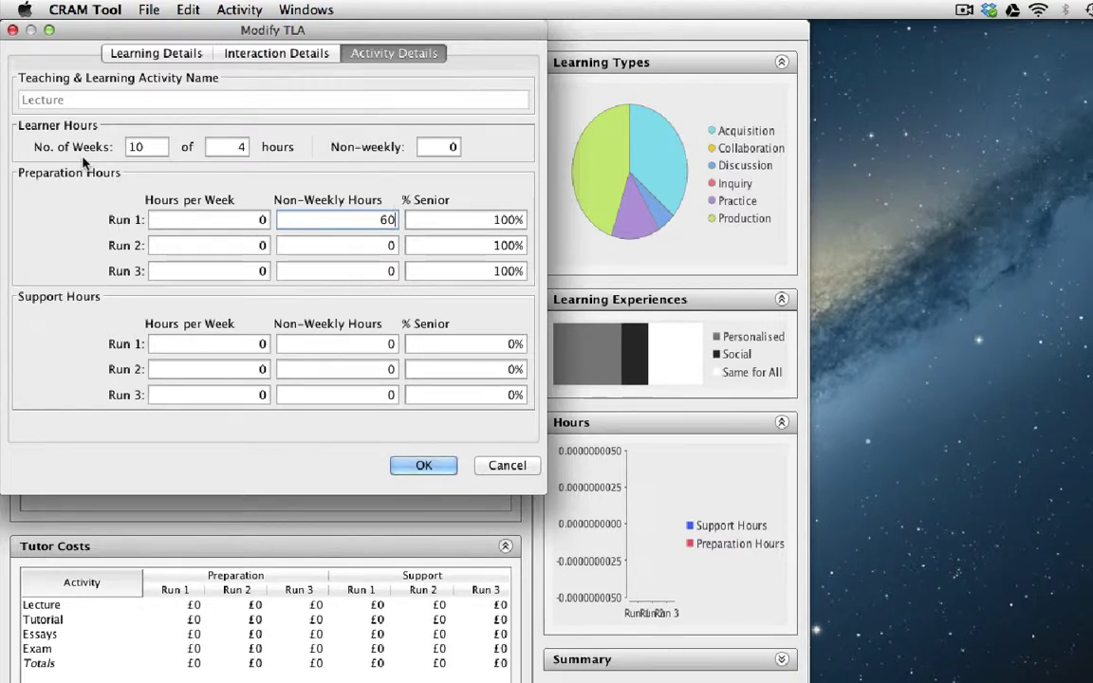
key("Tab")
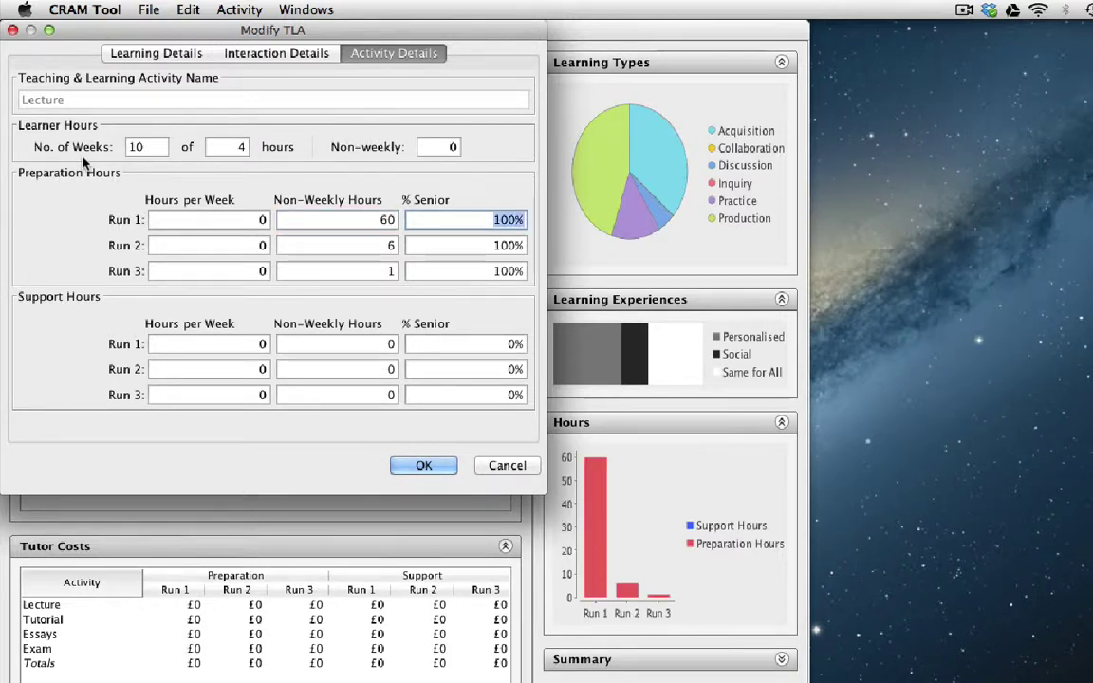
key("Tab")
key("Tab")
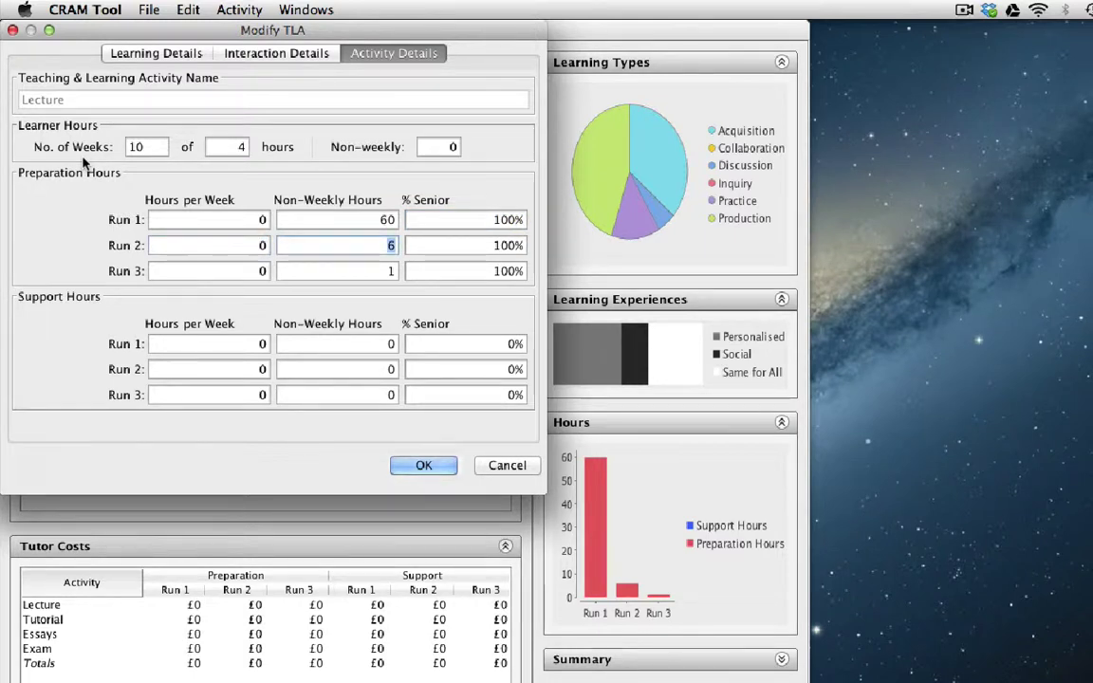
type("10")
key("Tab")
key("Tab")
key("Tab")
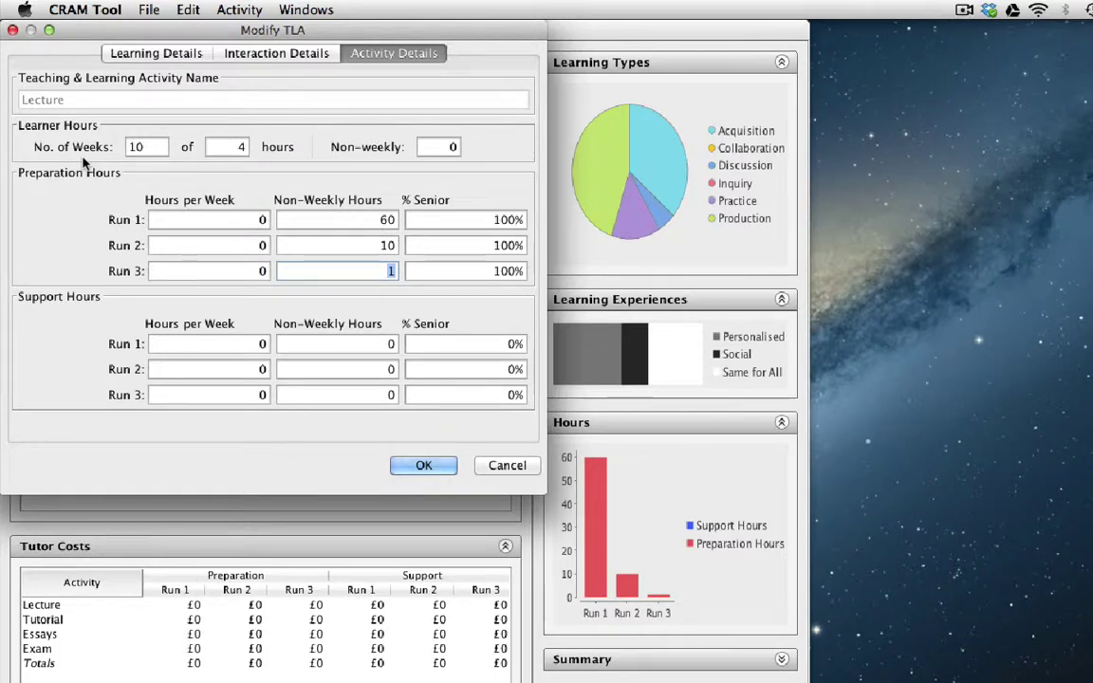
type("4")
key("Tab")
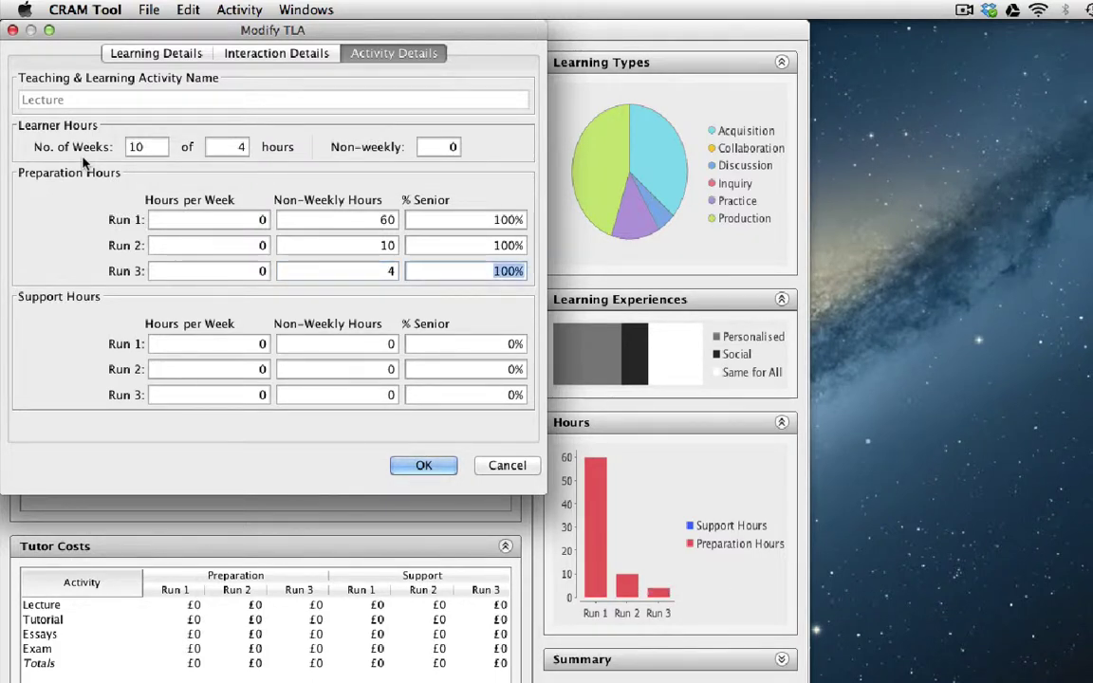
Step: Give Lecture weekly support hours of 7, 5 and 4 for Runs 1–3
key("Tab")
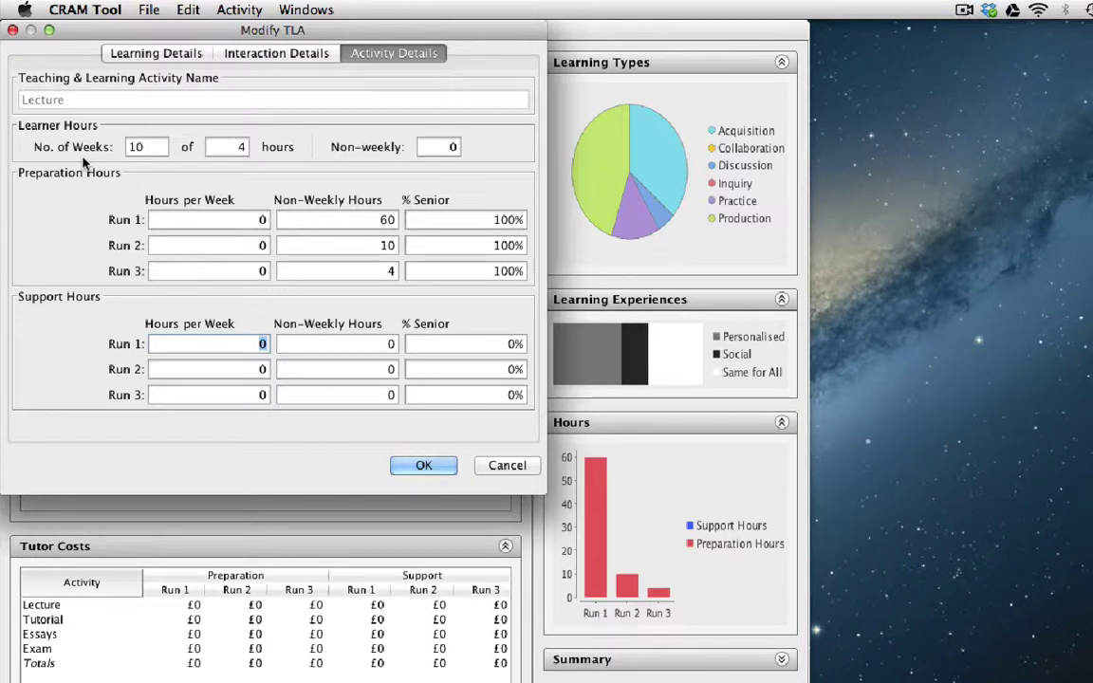
type("7")
key("Tab")
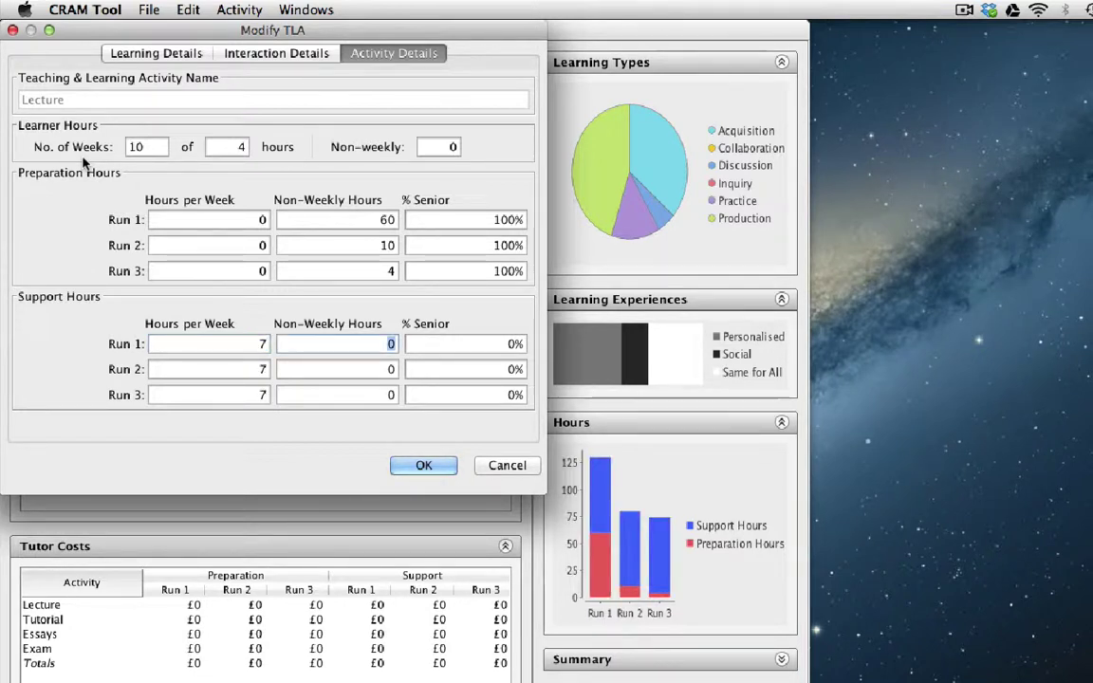
key("Tab")
key("Tab")
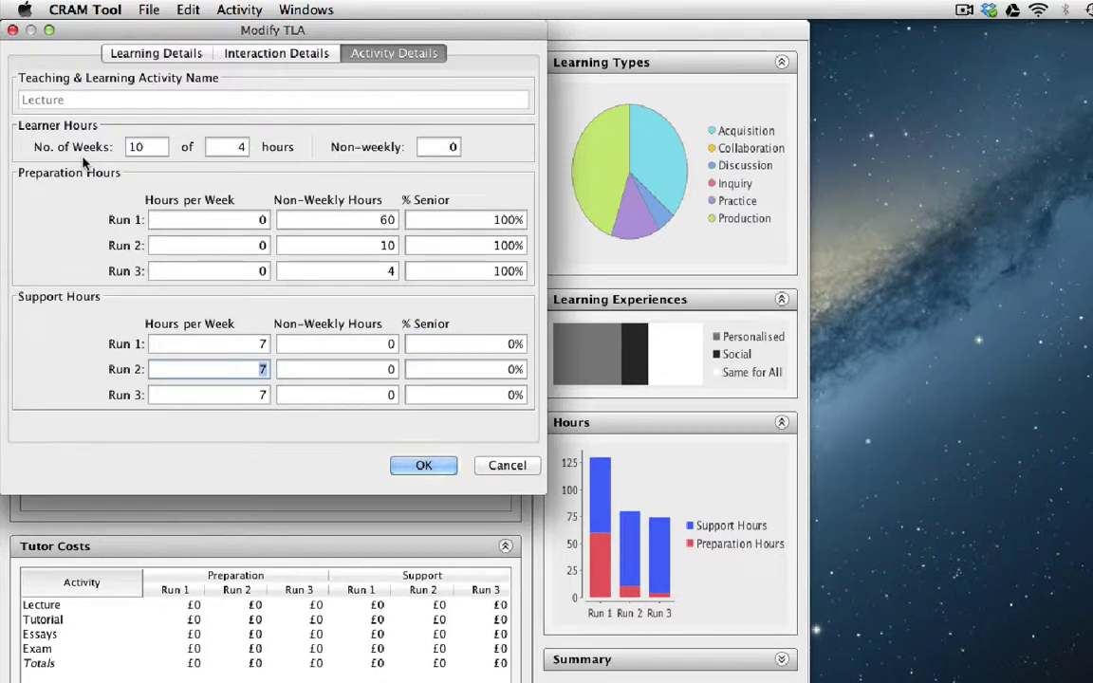
type("5")
key("Tab")
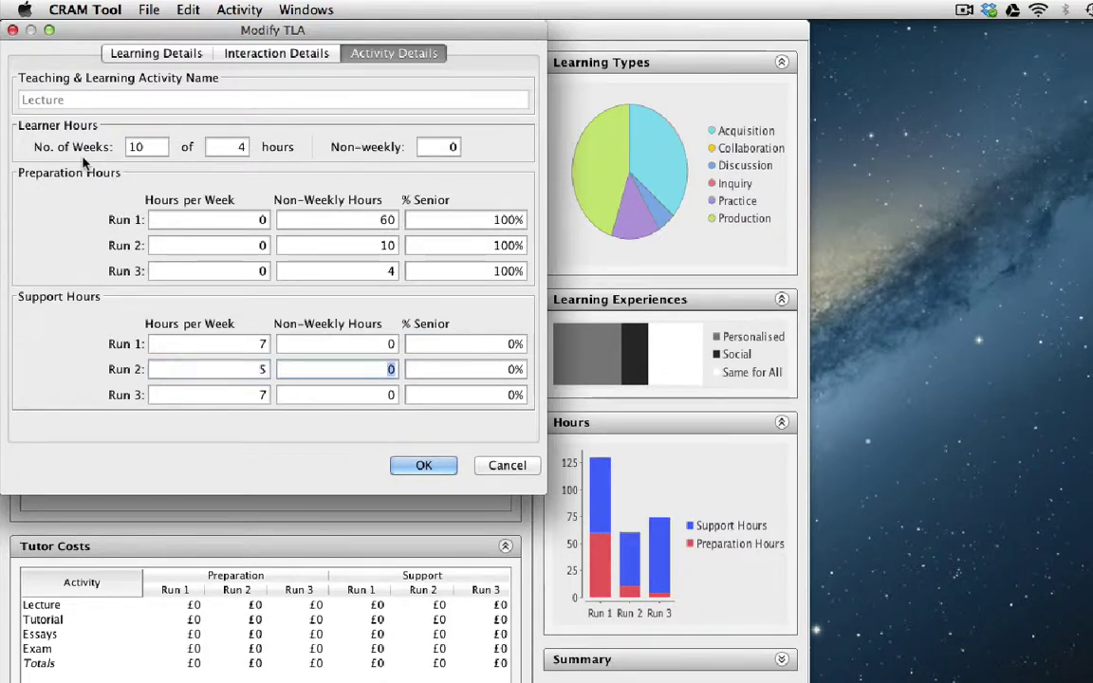
key("Tab")
key("Tab")
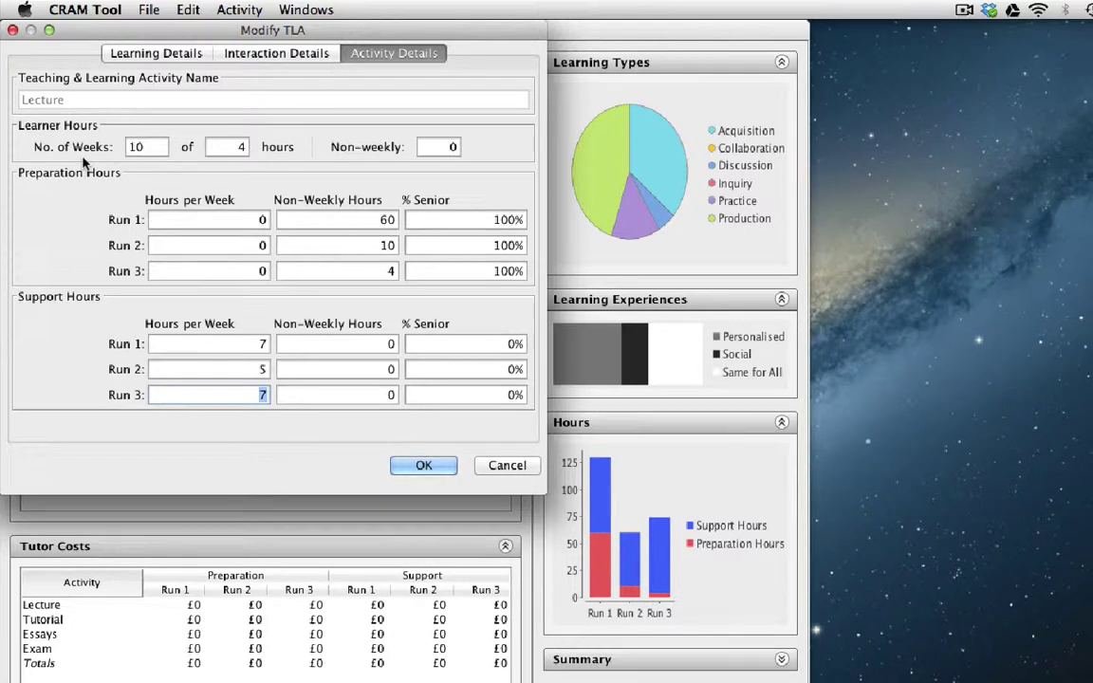
type("4")
key("shift+Tab")
key("shift+Tab")
key("shift+Tab")
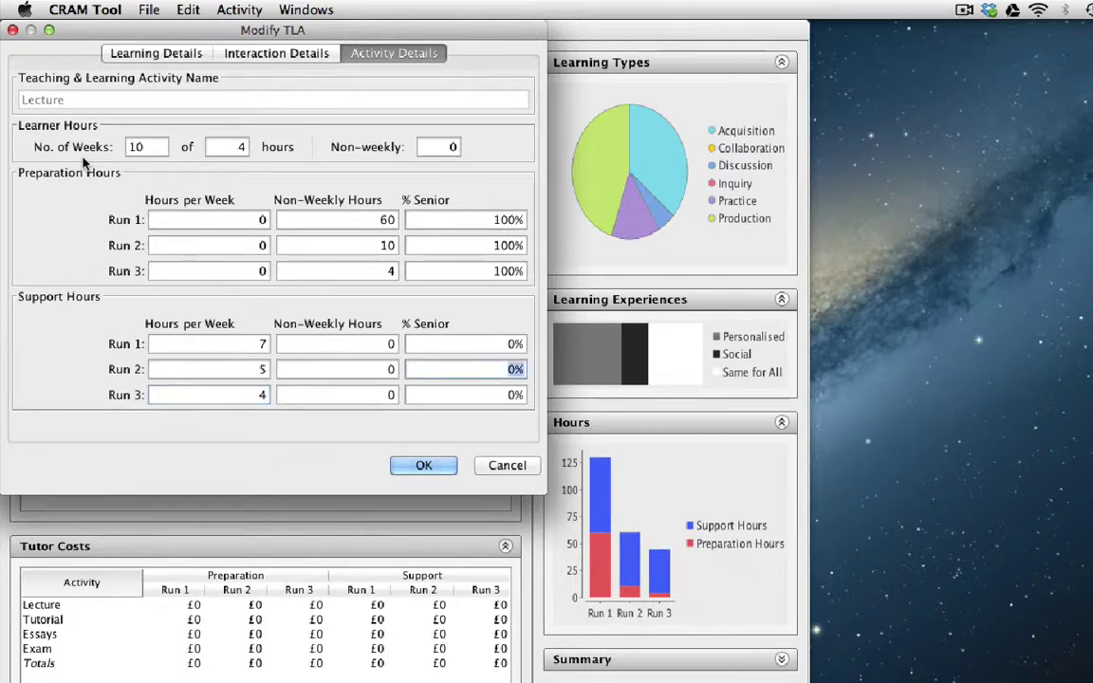
Step: Set the Lecture support hours to 100% senior for each run
key("shift+Tab")
key("shift+Tab")
key("Tab")
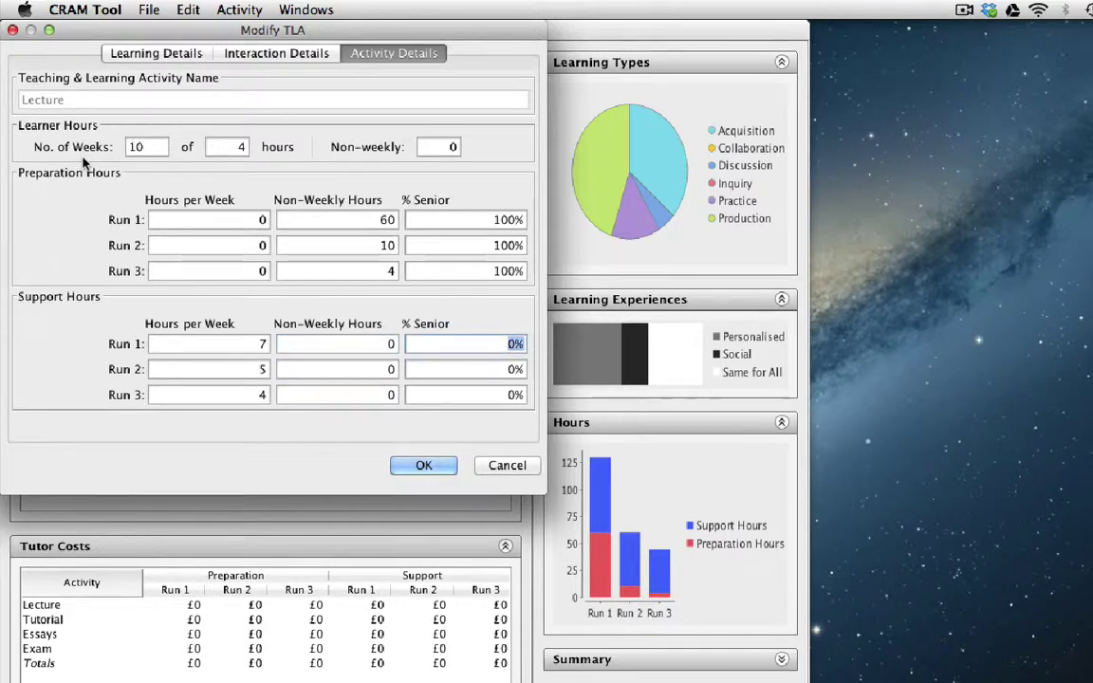
type("100")
key("Tab")
key("Tab")
key("Tab")
key("Tab")
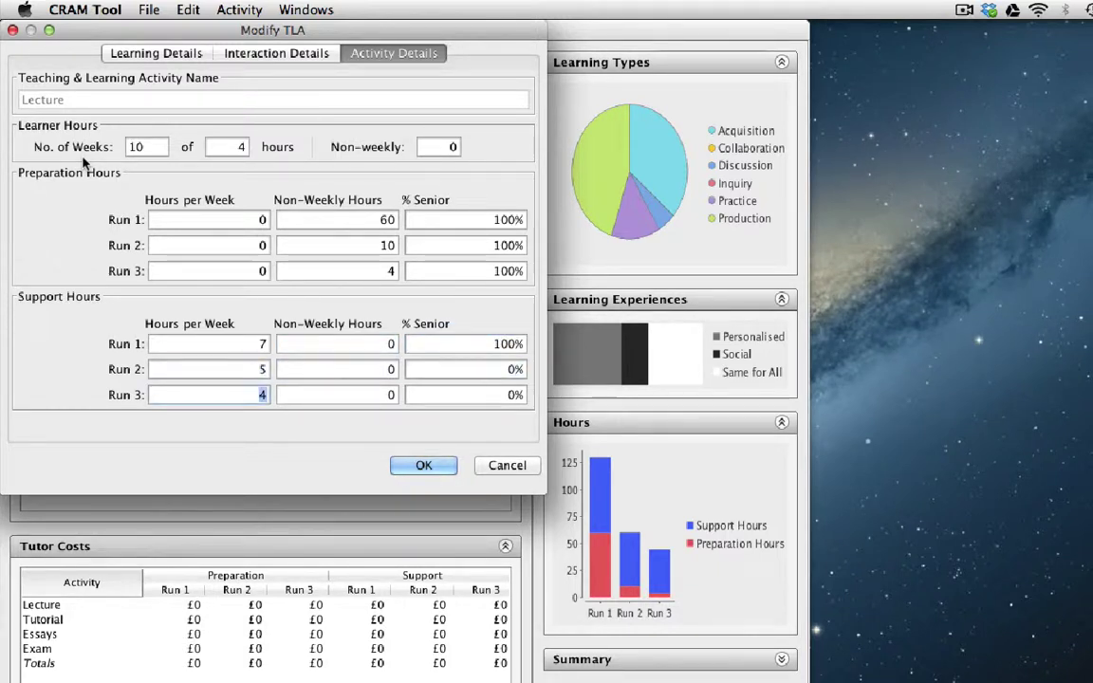
key("shift+Tab")
type("100")
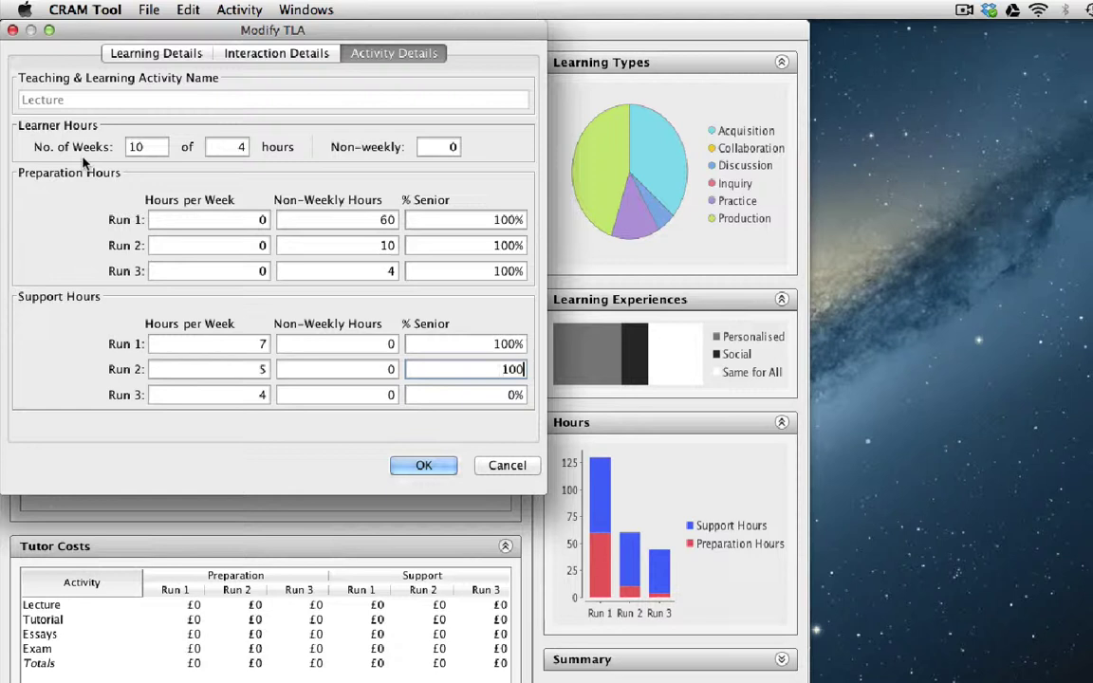
key("Tab")
key("Tab")
key("Tab")
type("100")
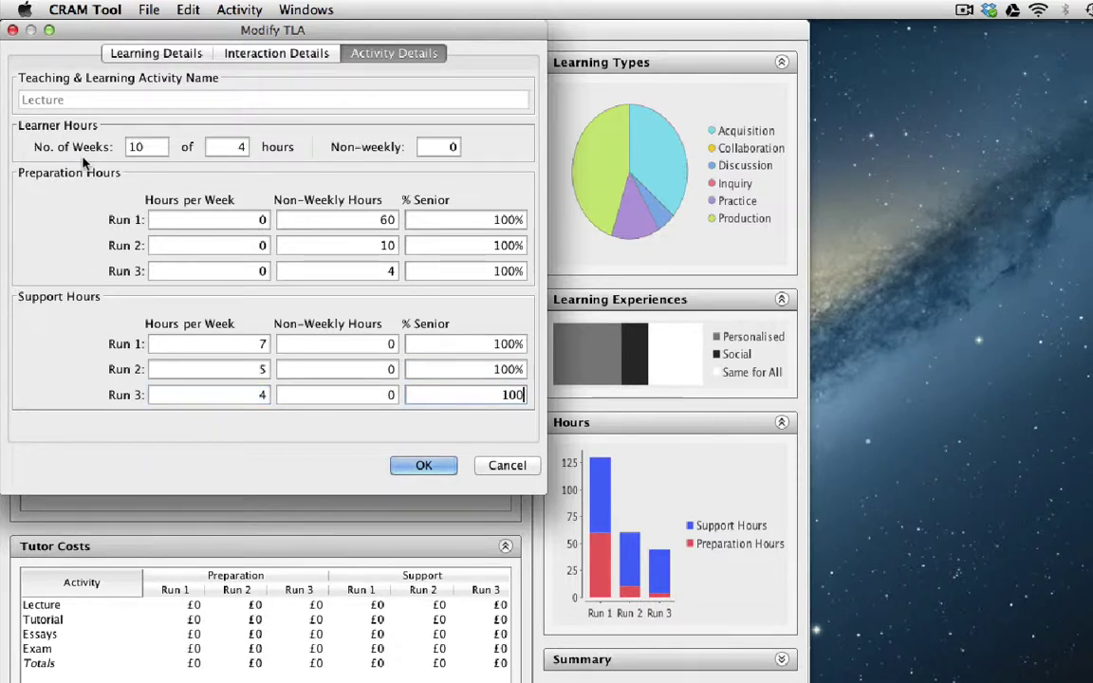
key("Tab")
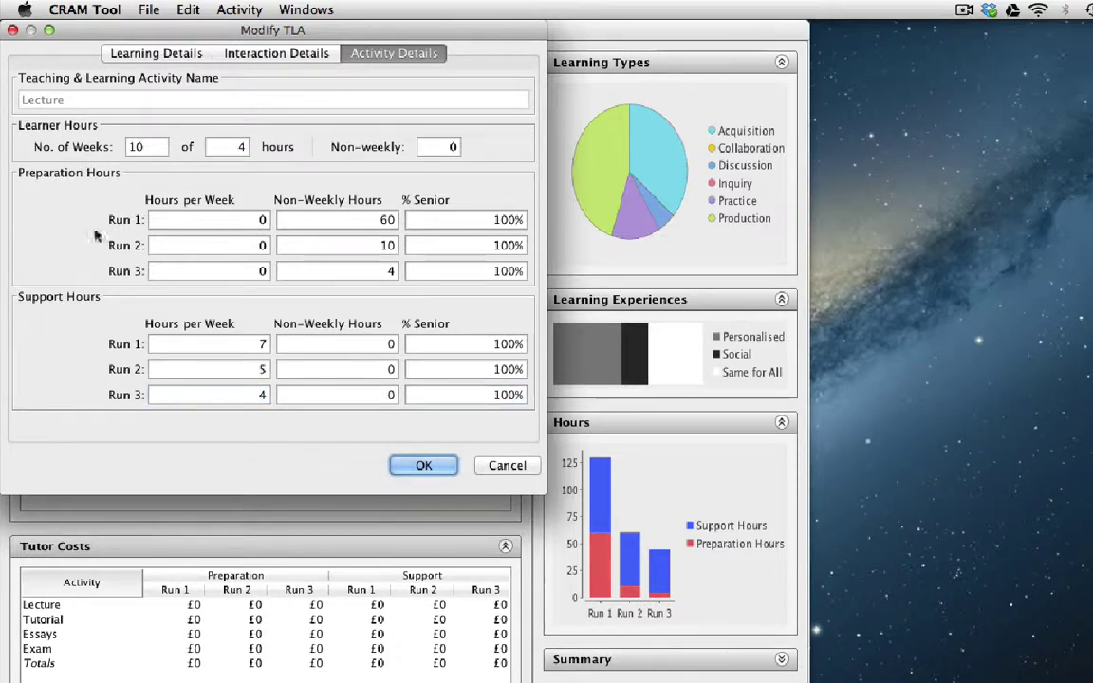
Step: Apply the Lecture changes, then give Tutorial 5 and 2.5 weekly preparation hours for Runs 1 and 2
left_click(414, 466)
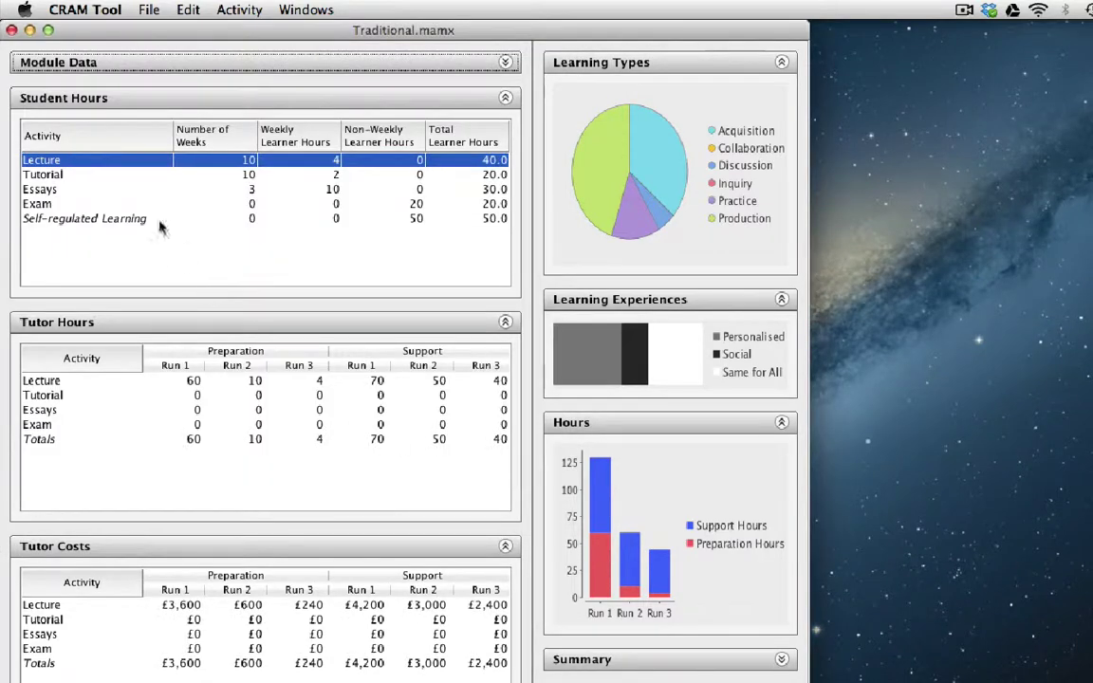
double_click(73, 177)
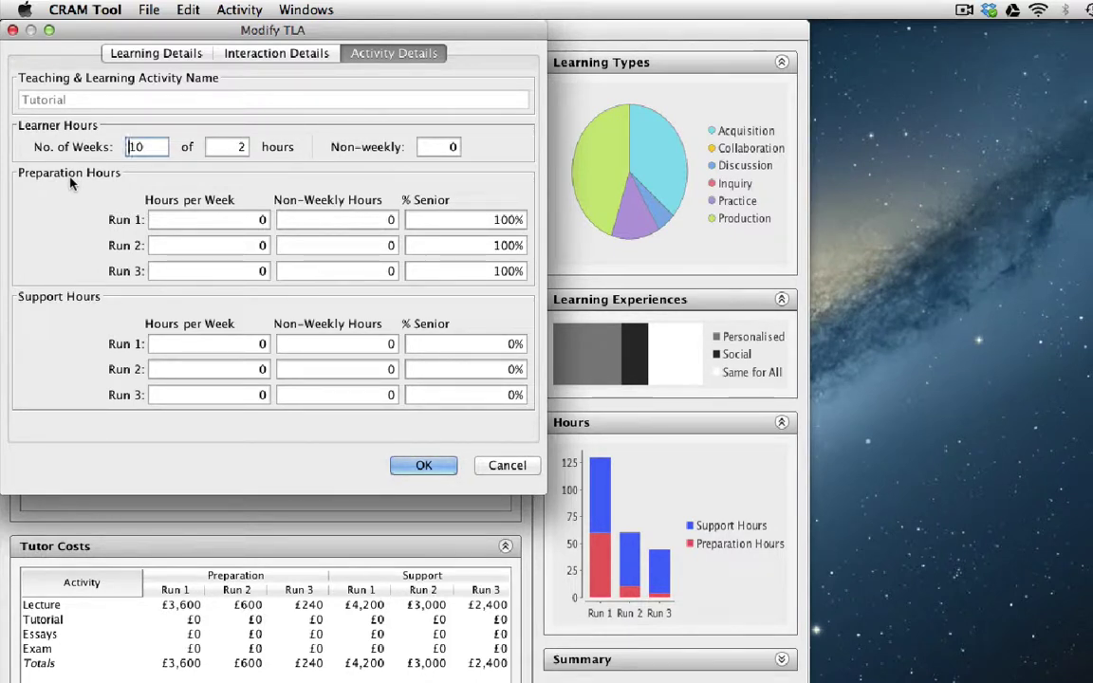
key("Tab")
key("Tab")
key("Tab")
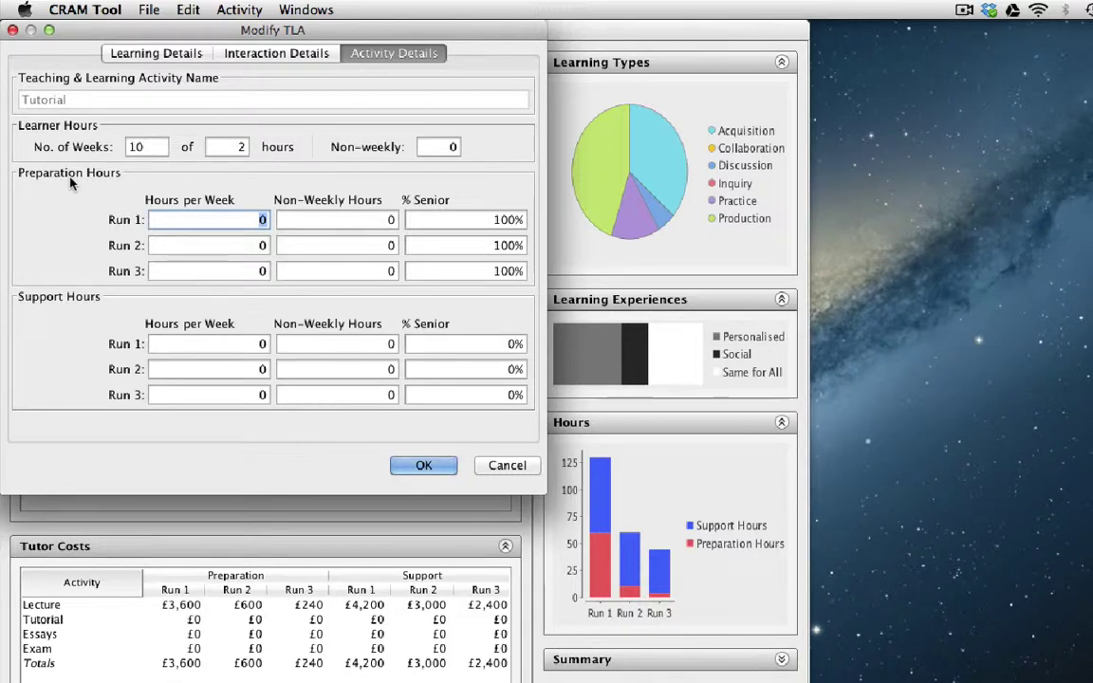
type("5")
key("Tab")
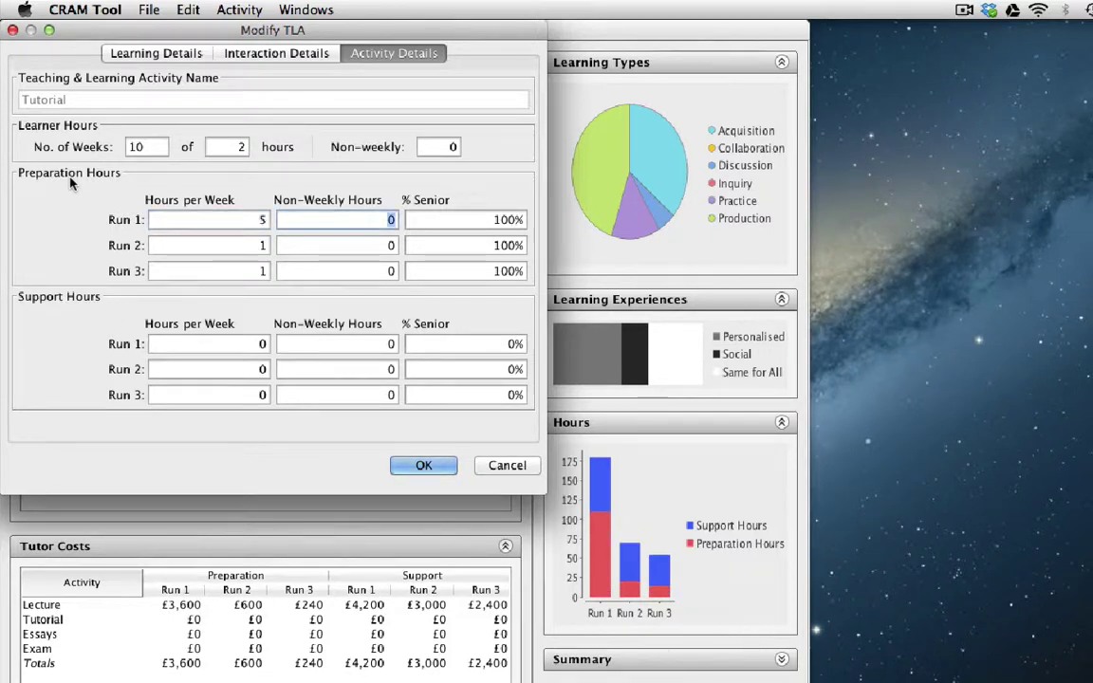
key("Tab")
key("Tab")
type("2")
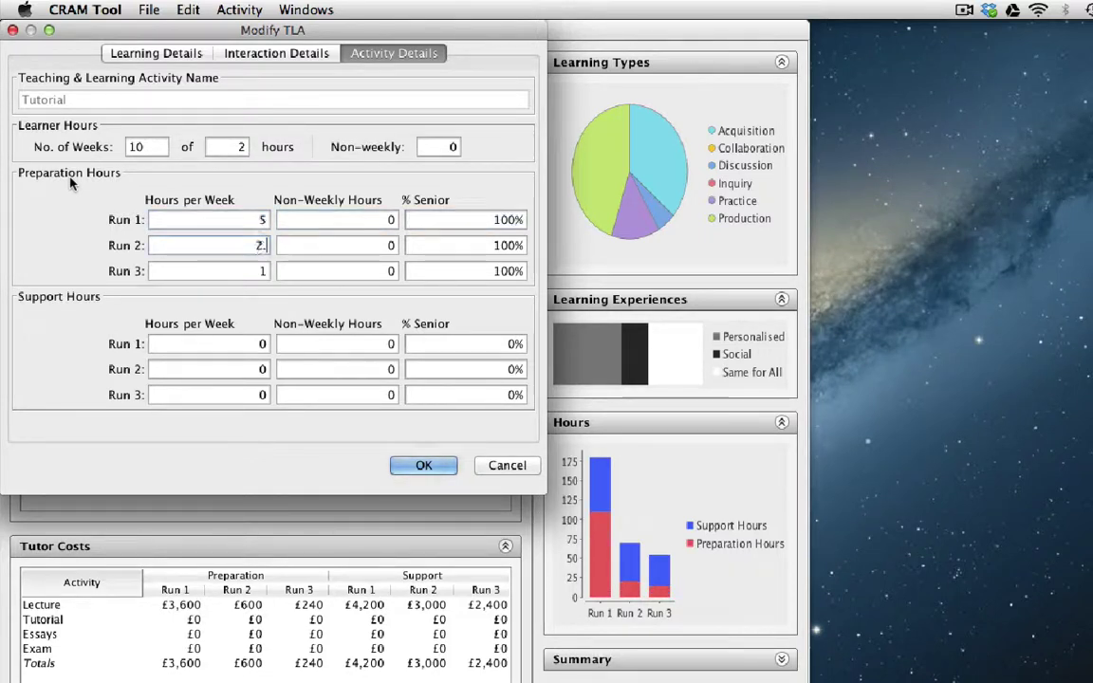
type(".5")
key("Tab")
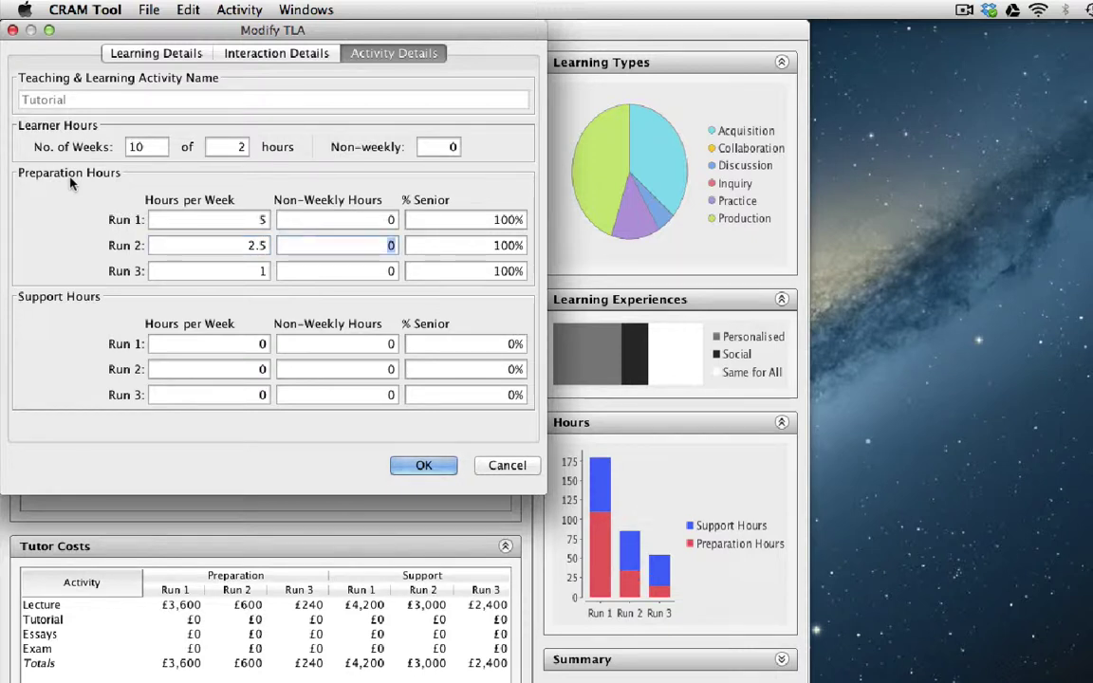
Step: Set the Tutorial's preparation senior percentage to 0% for Runs 2 and 3
key("shift+Tab")
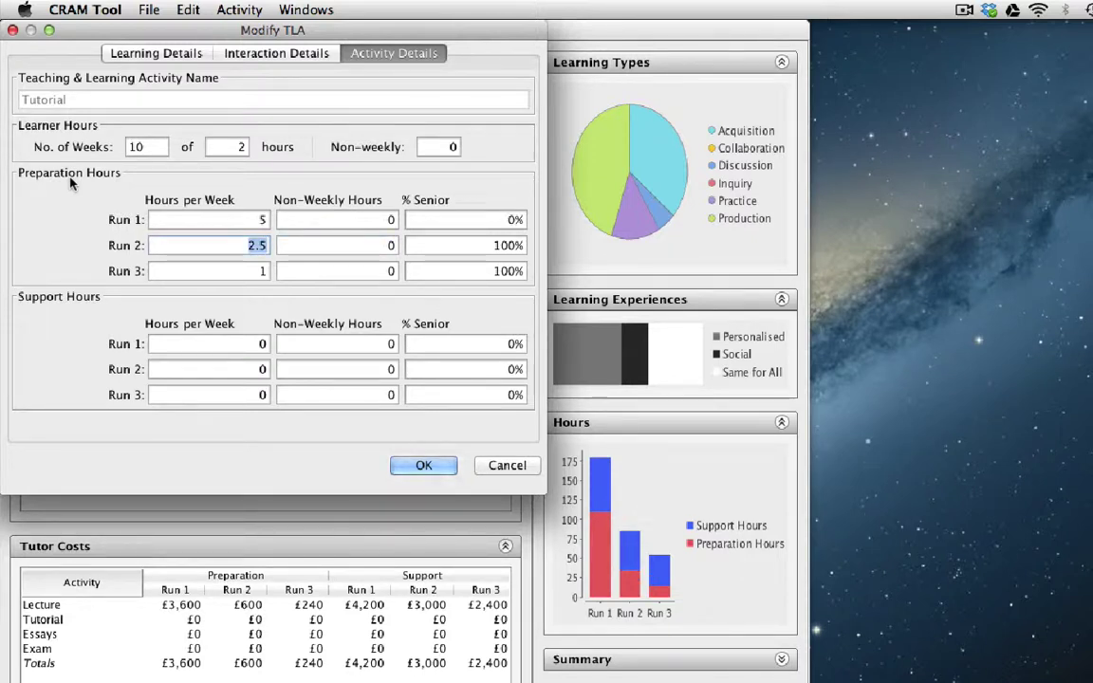
key("Tab")
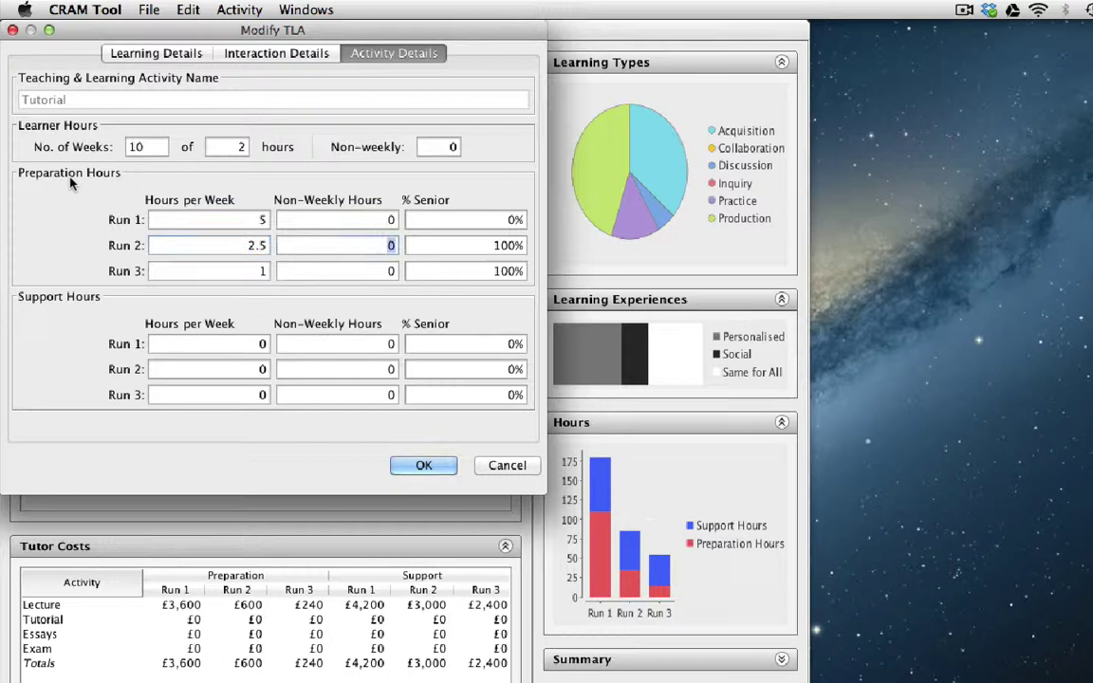
key("Tab")
type("0")
key("Tab")
key("Tab")
key("Tab")
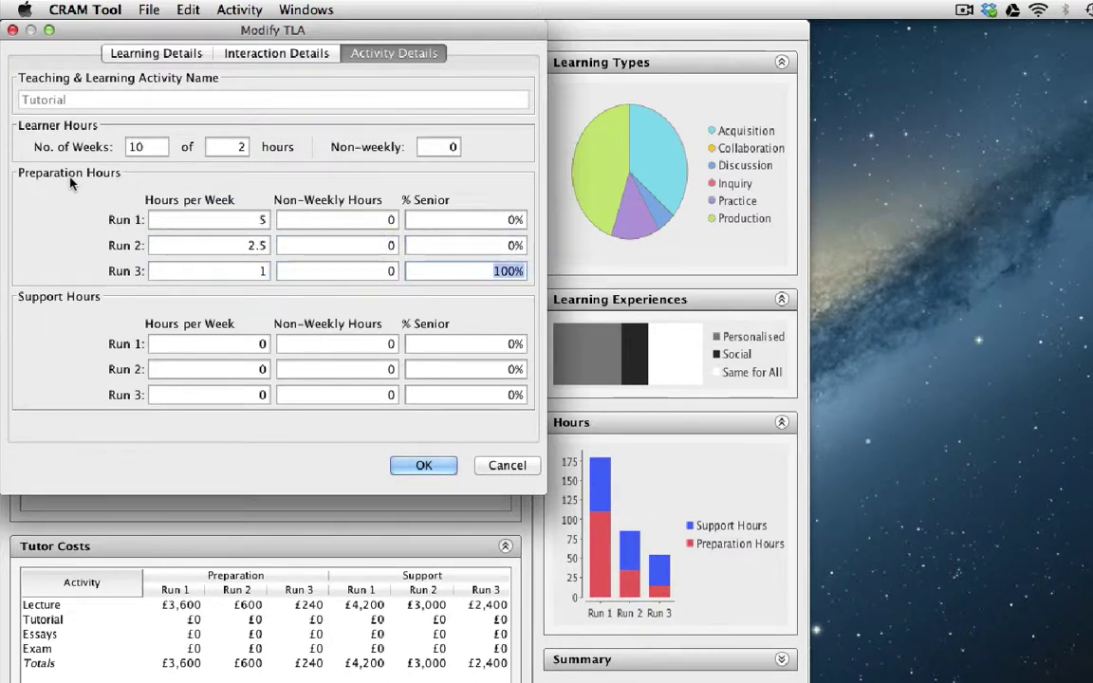
type("0")
key("Tab")
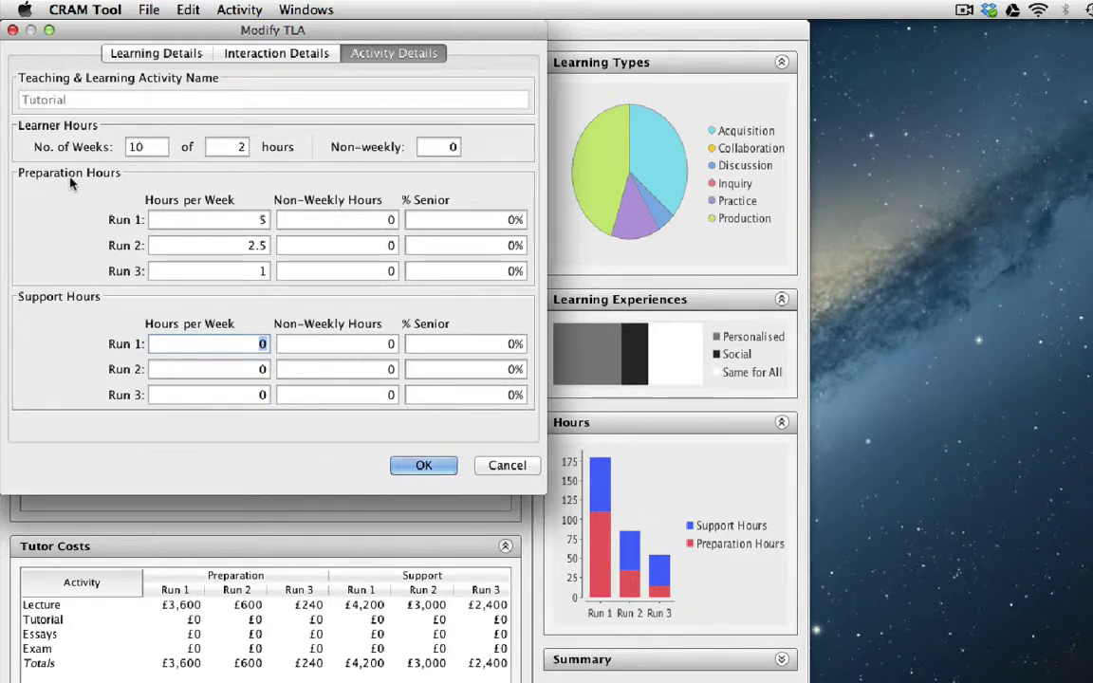
Step: Set Tutorial's Run 1 weekly support to 2.5 hours and apply the changes
type("2.5")
left_click(413, 466)
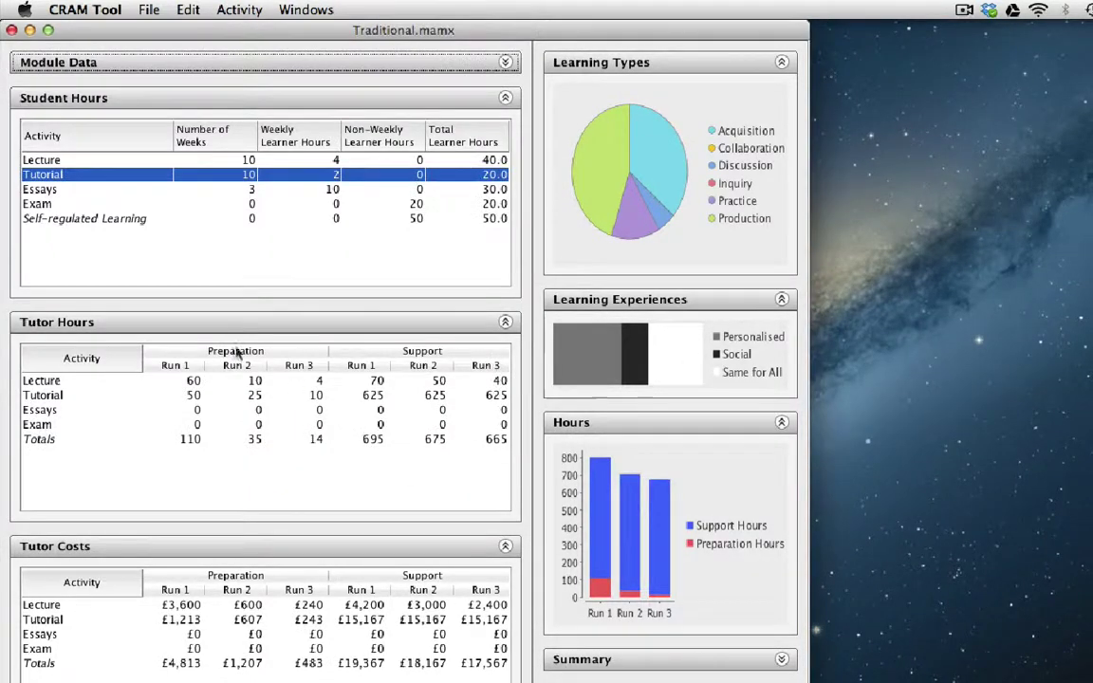
double_click(55, 191)
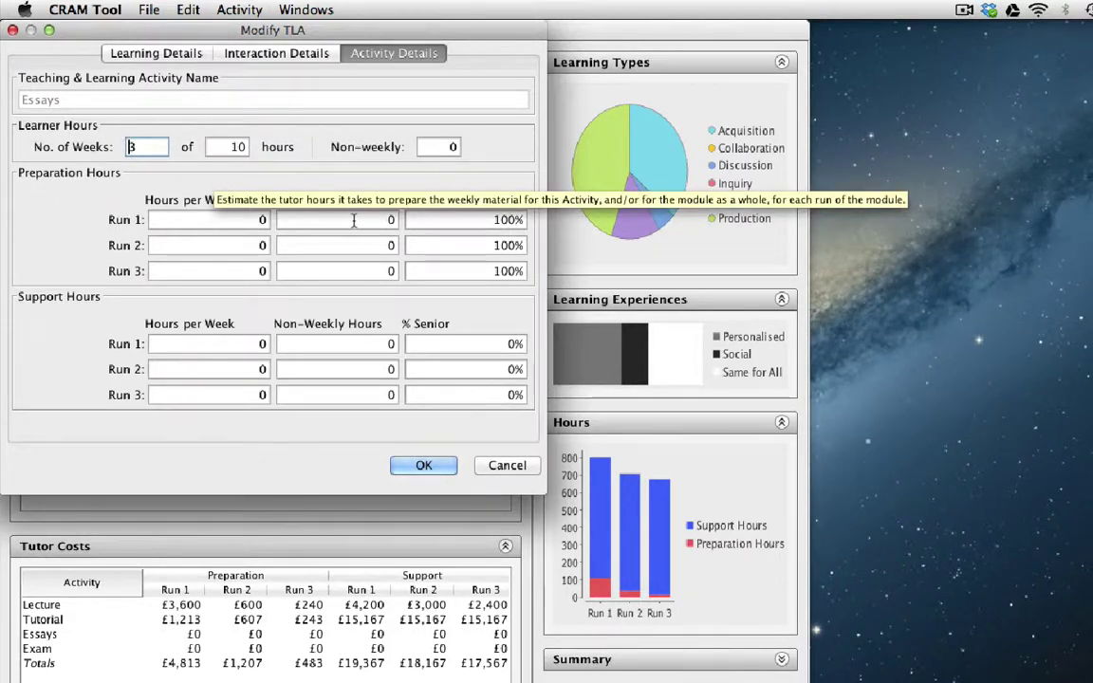
Step: Enter Essays non-weekly preparation hours of 10, 8 and 6 for Runs 1–3
left_click(383, 220)
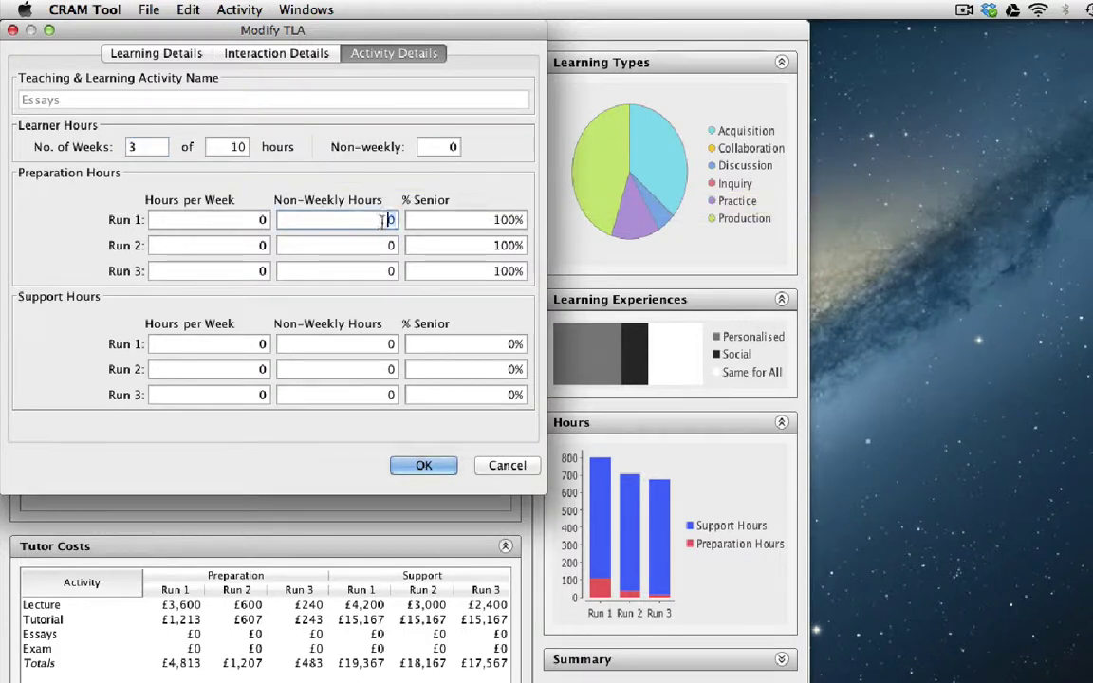
left_click_drag(384, 220, 398, 219)
type("10")
key("Tab")
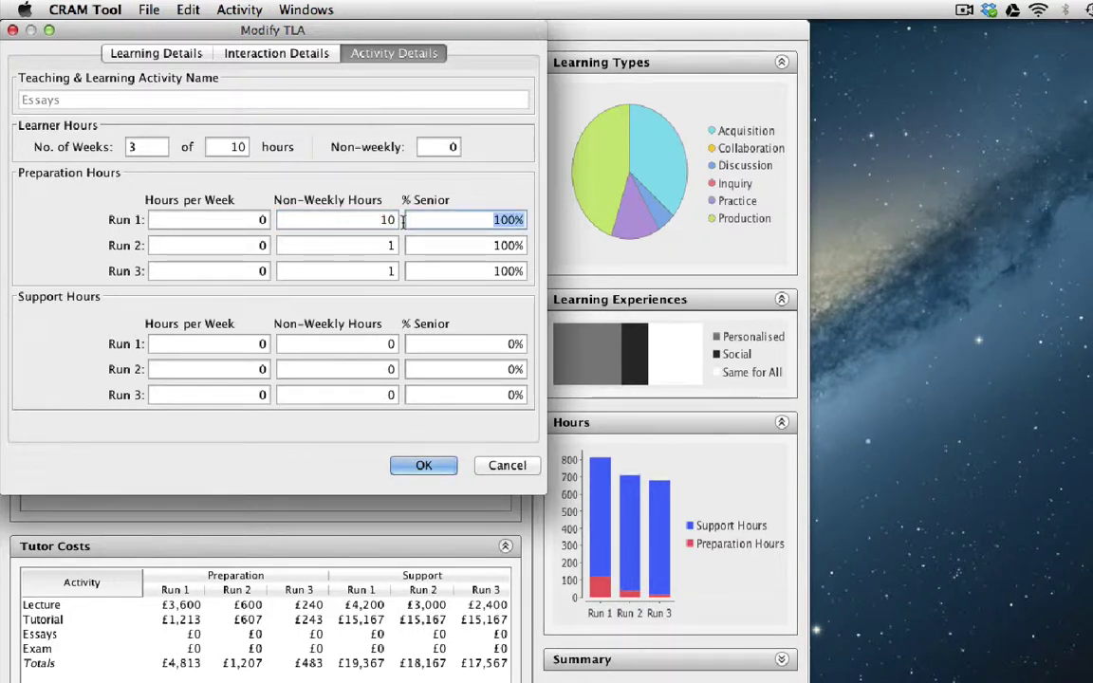
key("Tab")
key("Tab")
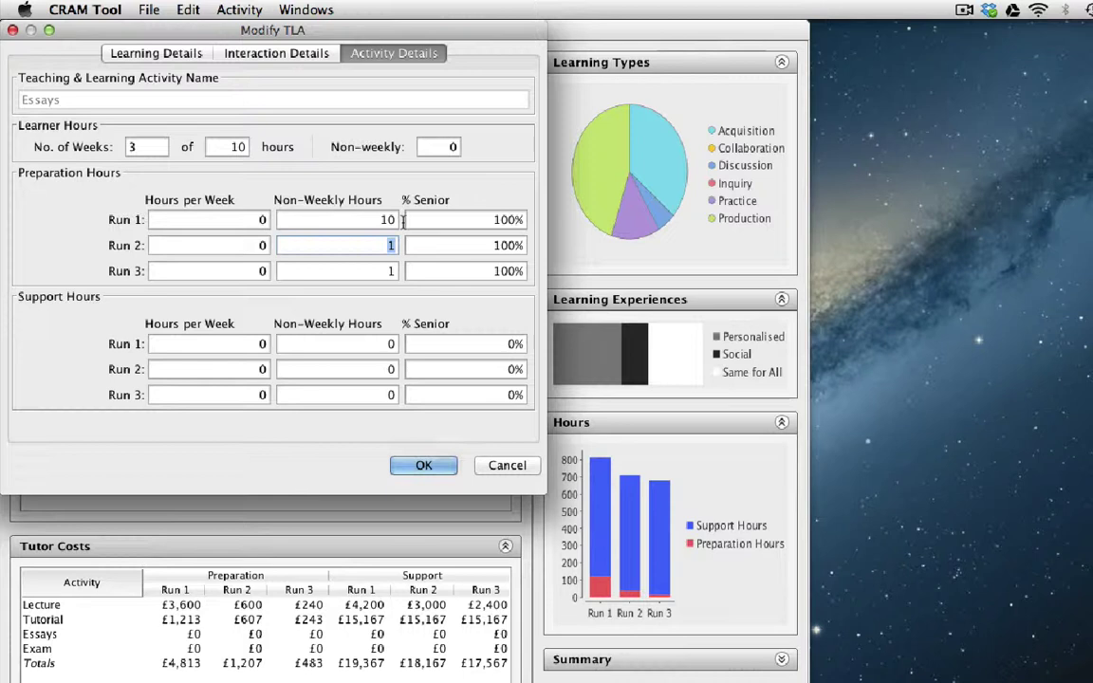
type("8")
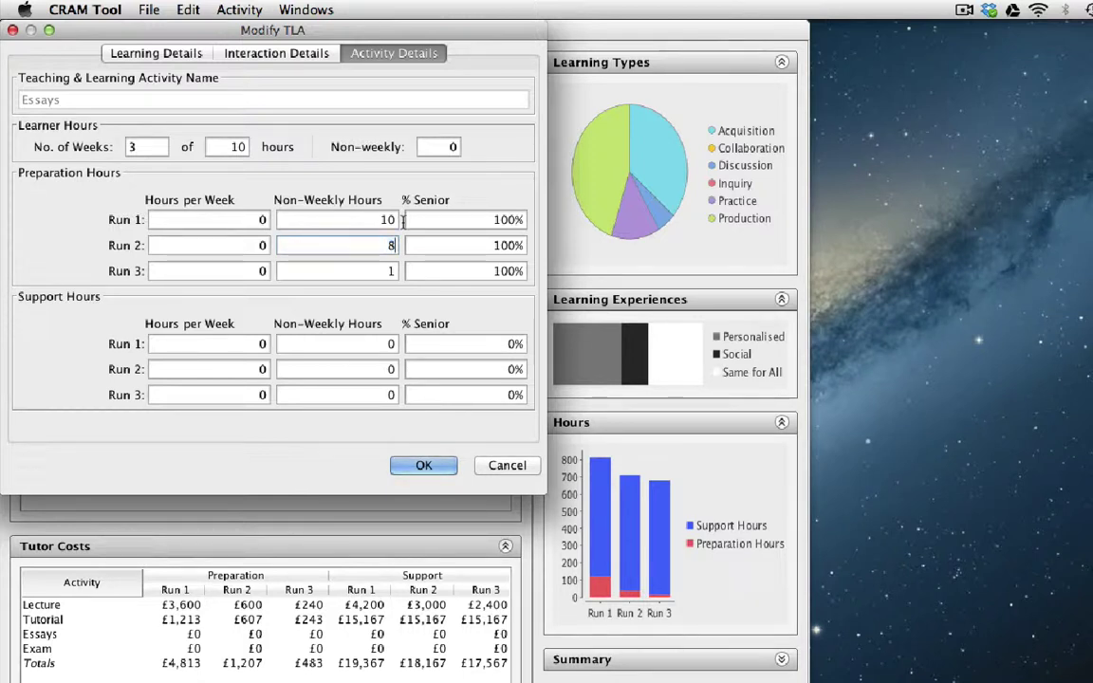
key("Tab")
key("Tab")
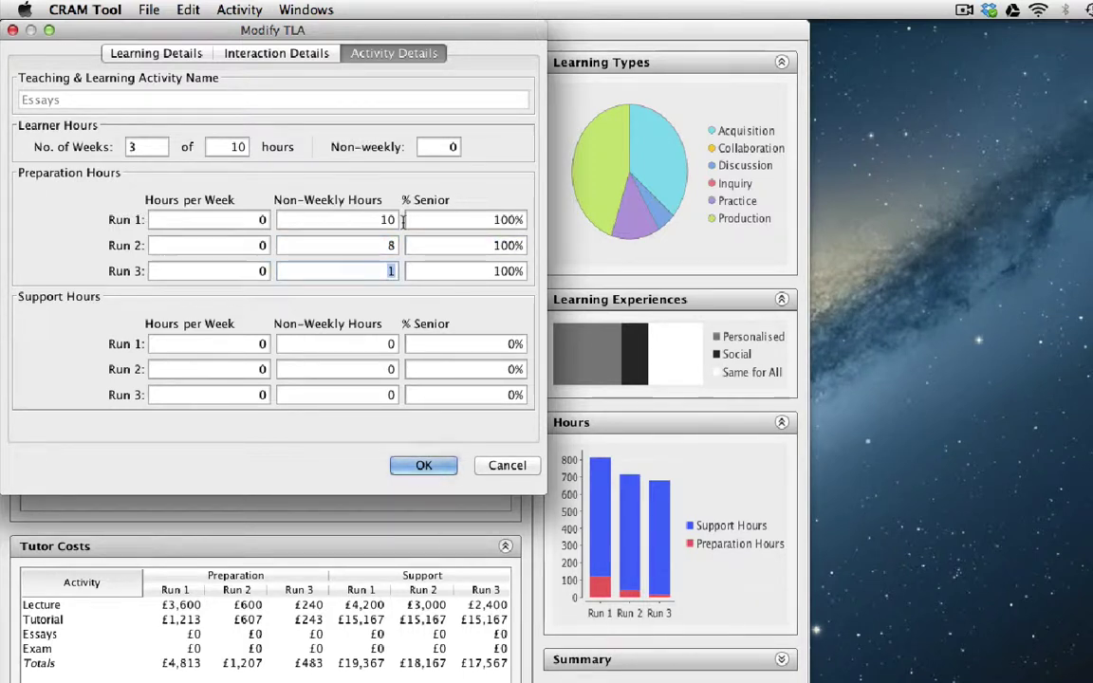
type("6")
key("Tab")
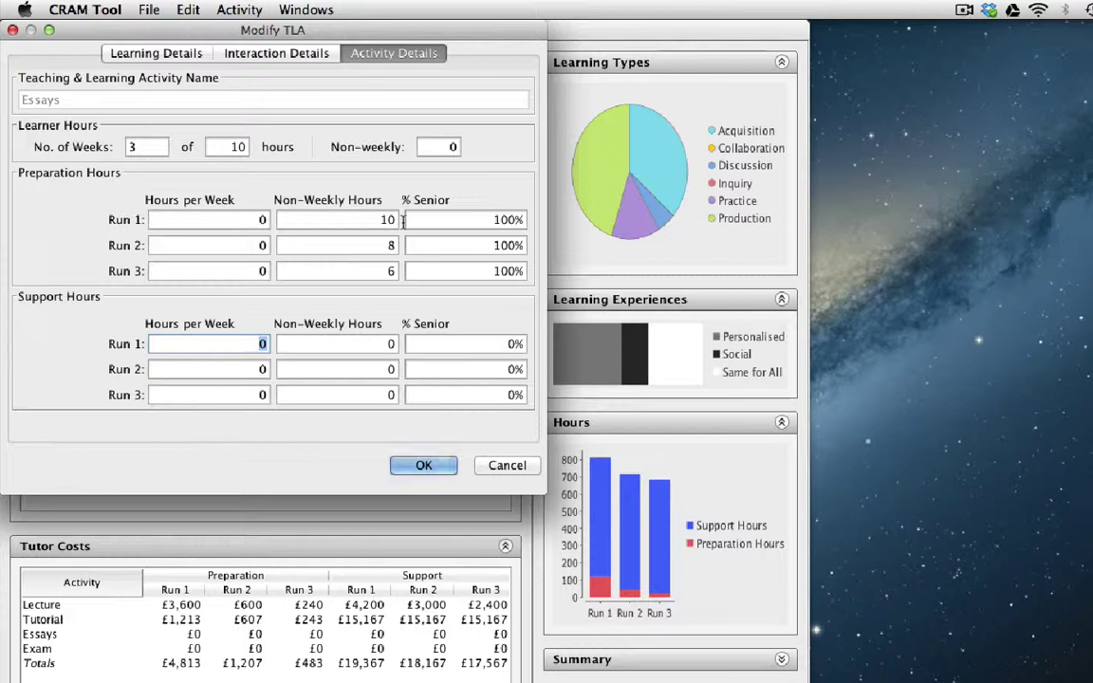
Step: Give Essays 1 weekly support hour per run and apply the changes
type("1")
key("Tab")
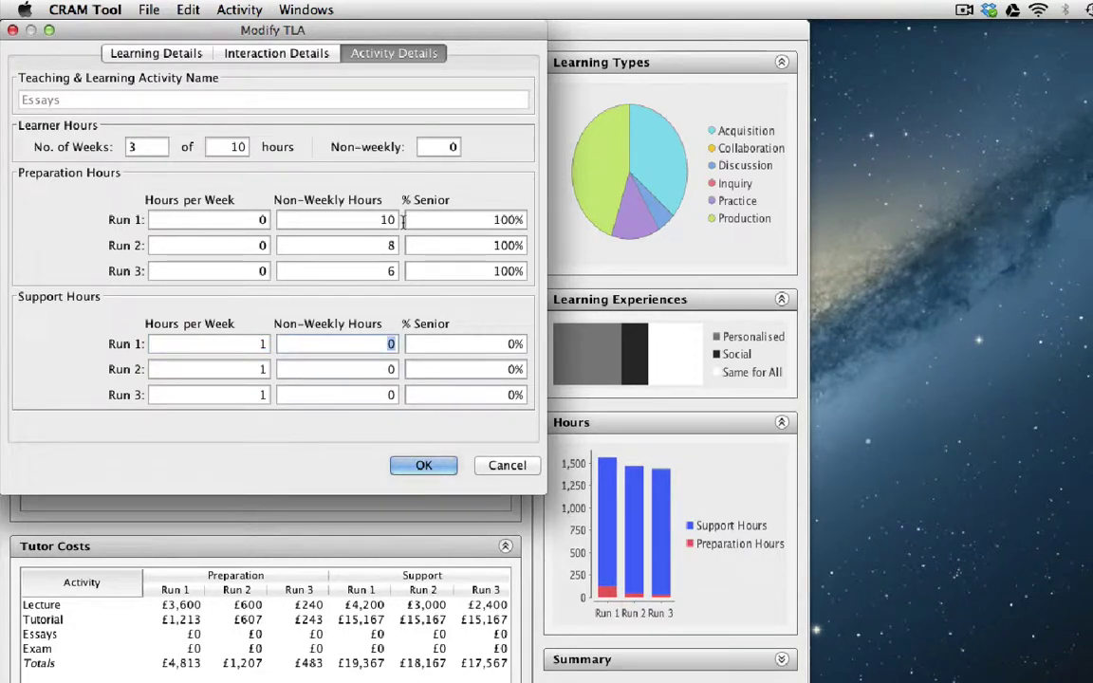
left_click(424, 466)
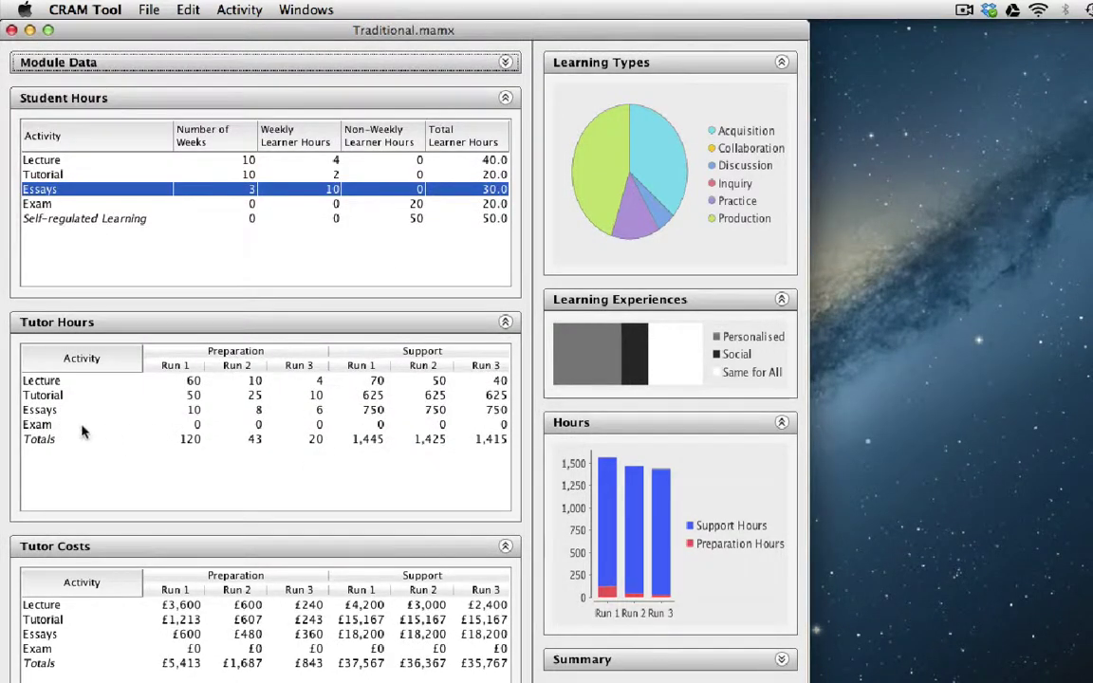
Step: Give Exam 10 non-weekly preparation hours for each of Runs 1–3
double_click(84, 203)
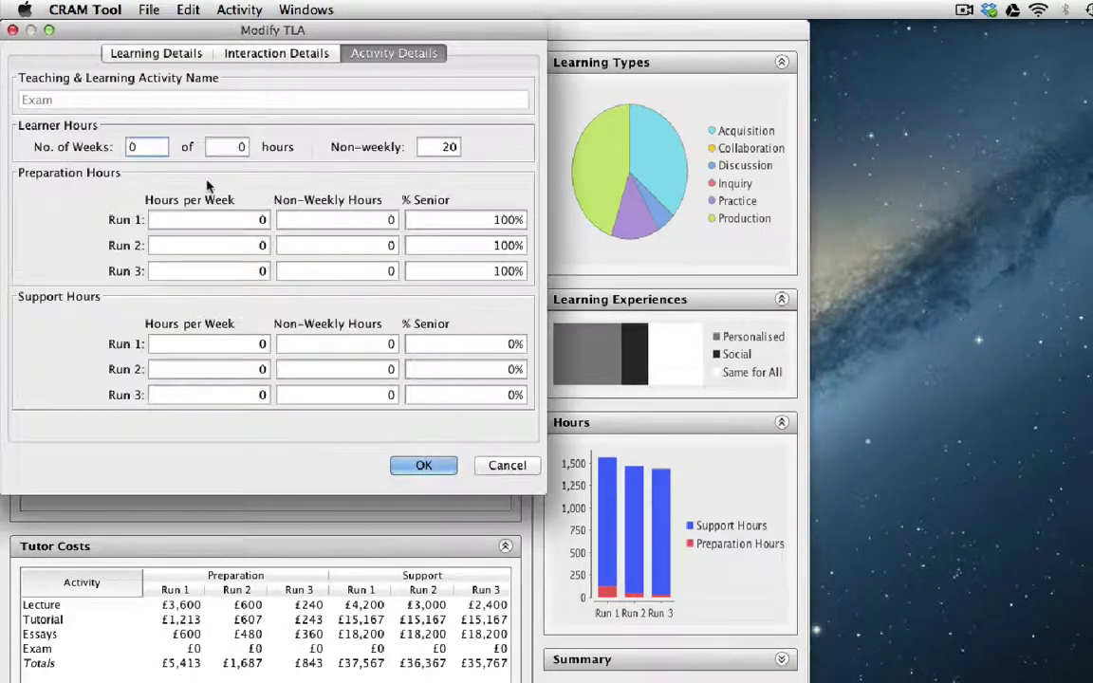
mouse_move(207, 183)
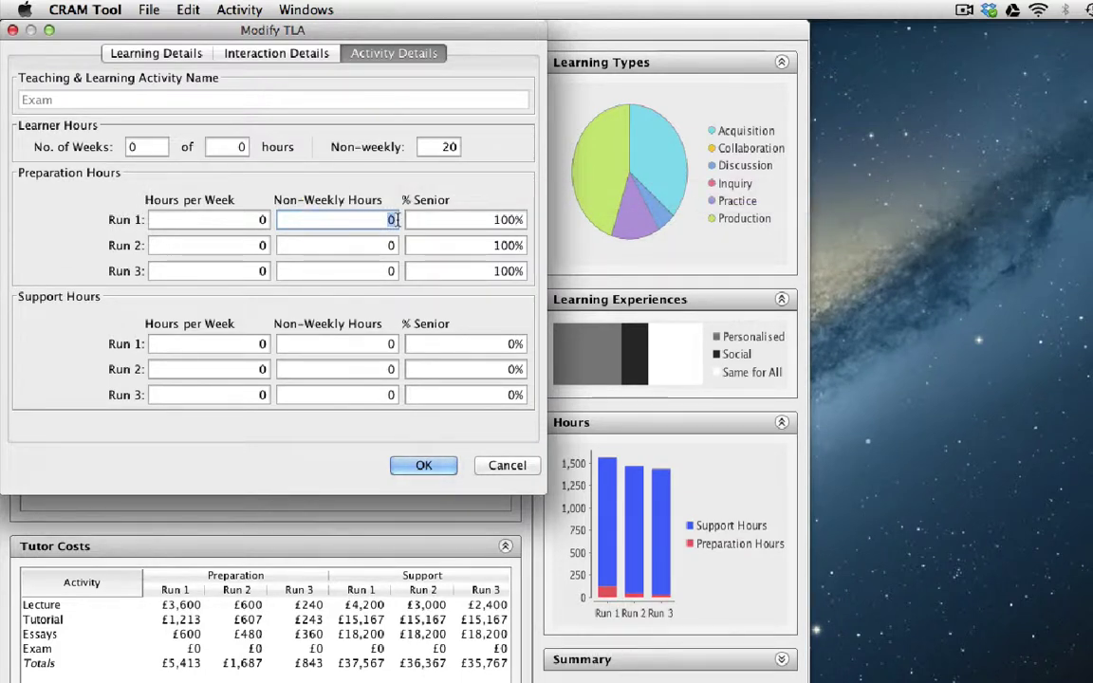
type("10")
key("Tab")
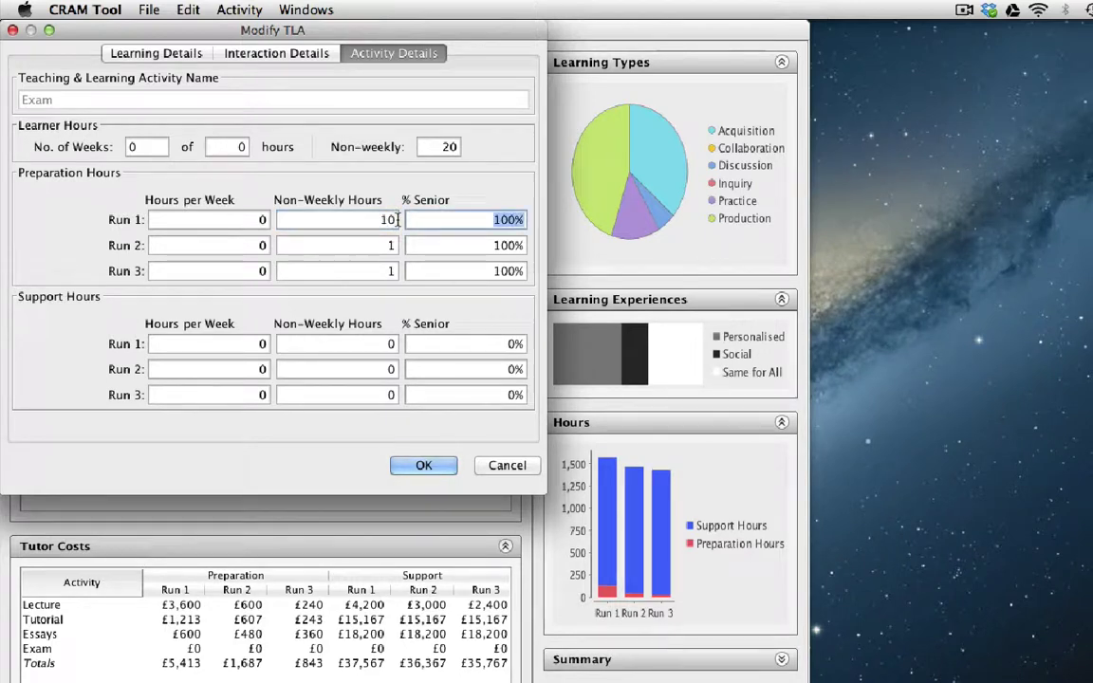
key("Tab")
key("Tab")
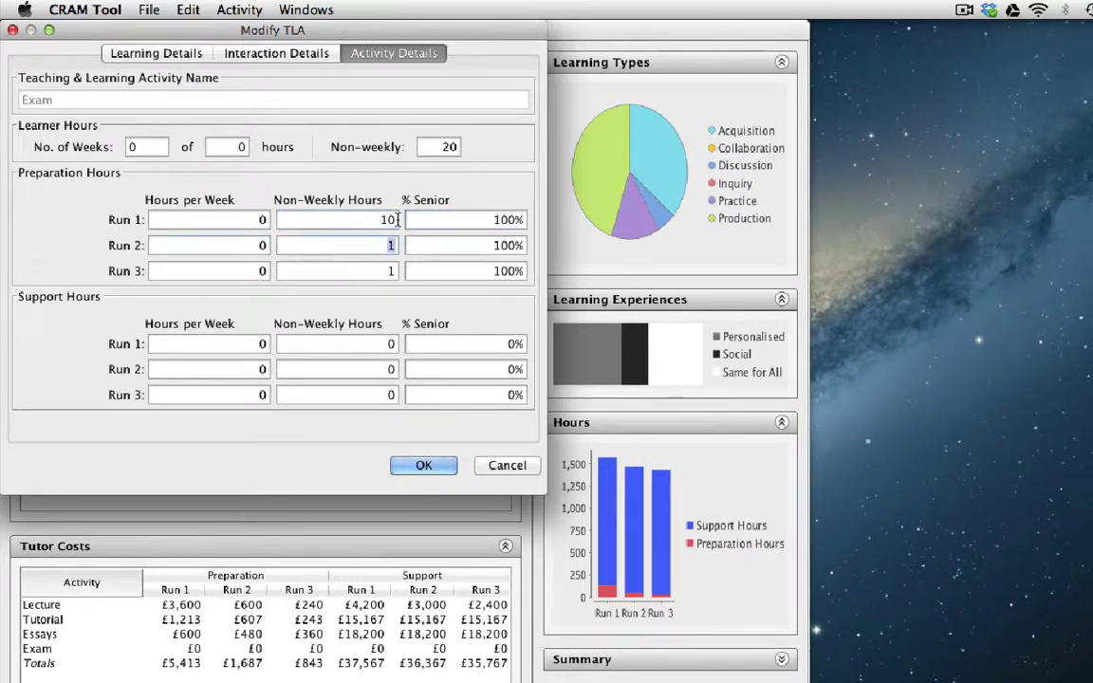
type("10")
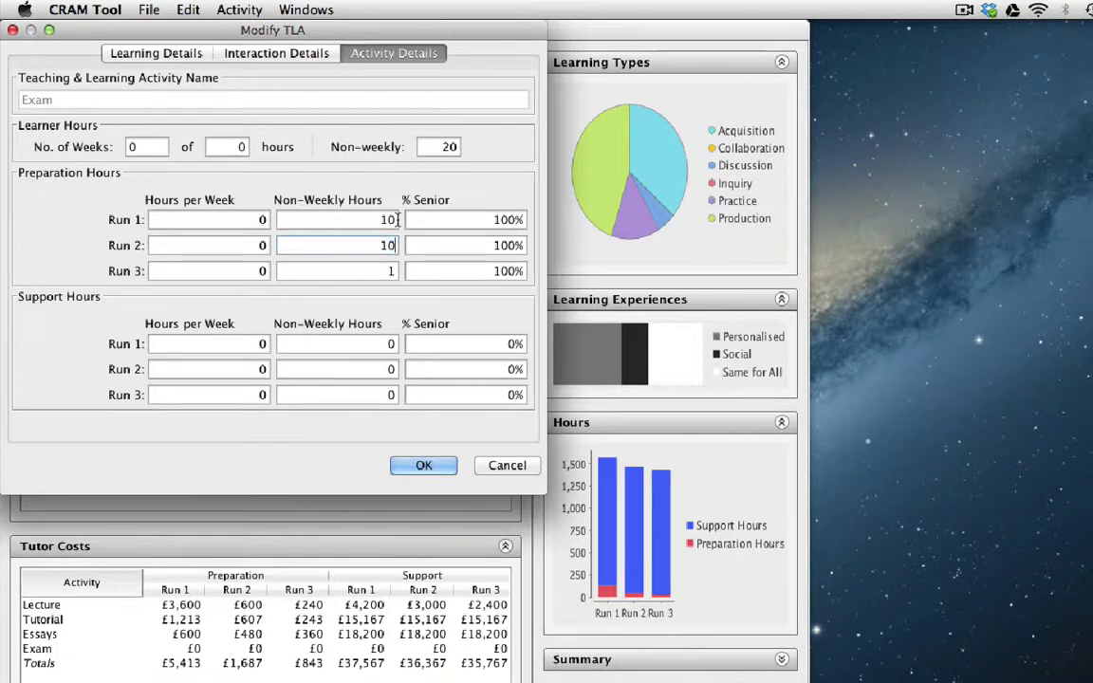
key("Tab")
key("Tab")
key("Tab")
type("10")
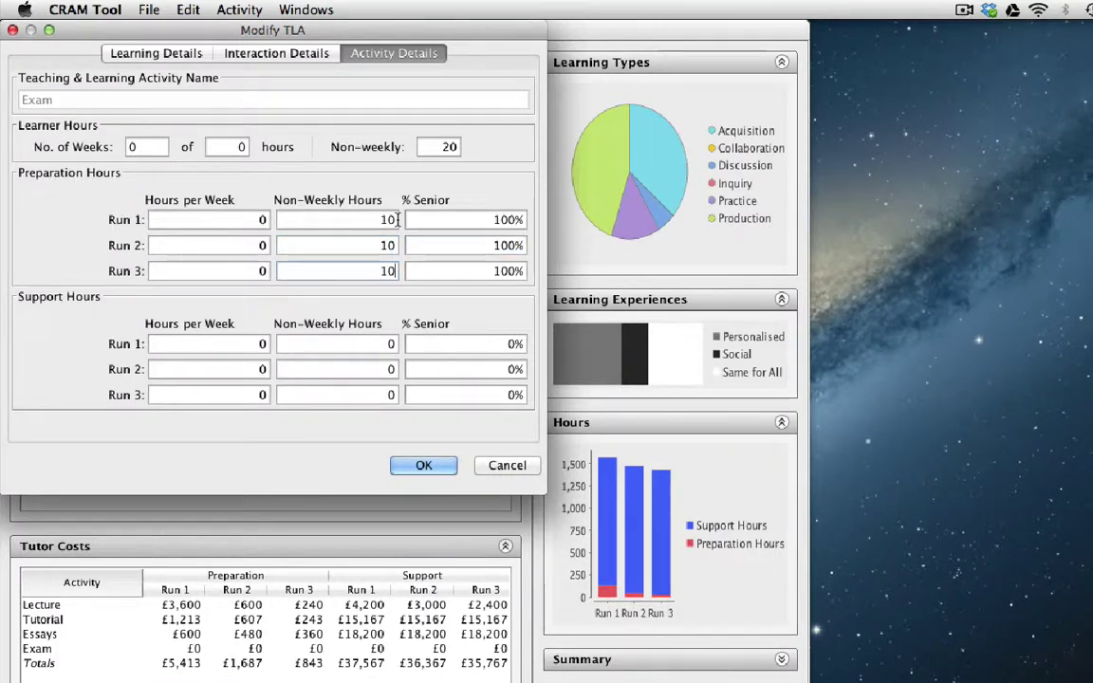
key("Tab")
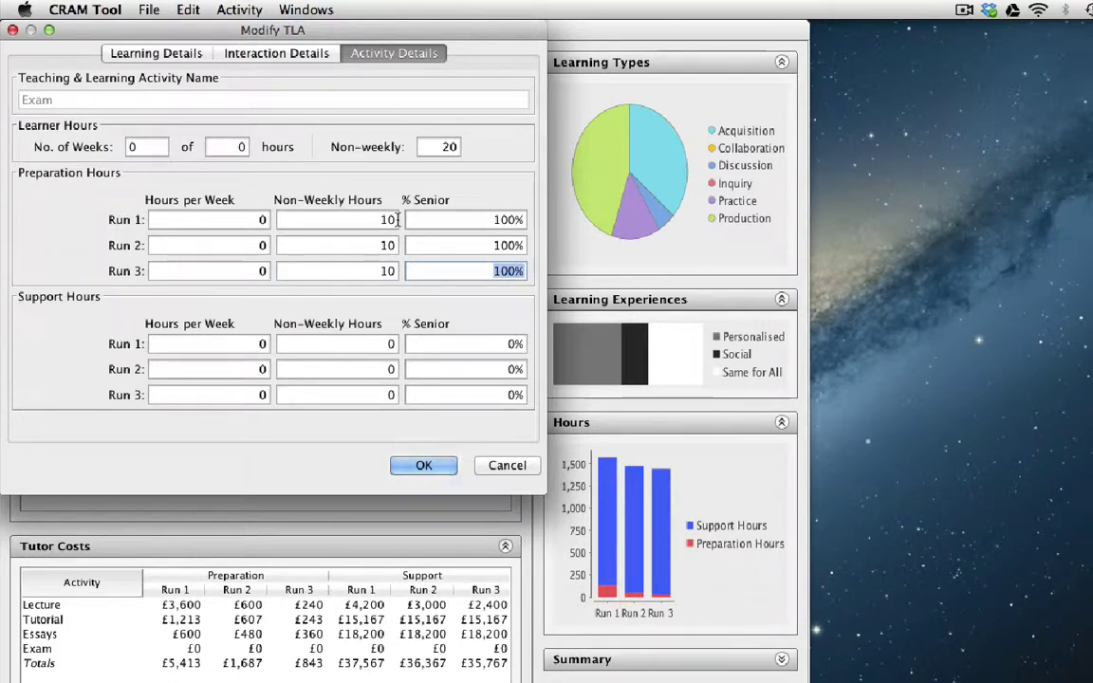
Step: Set Exam non-weekly support to 2 hours for all runs and apply the changes
key("Tab")
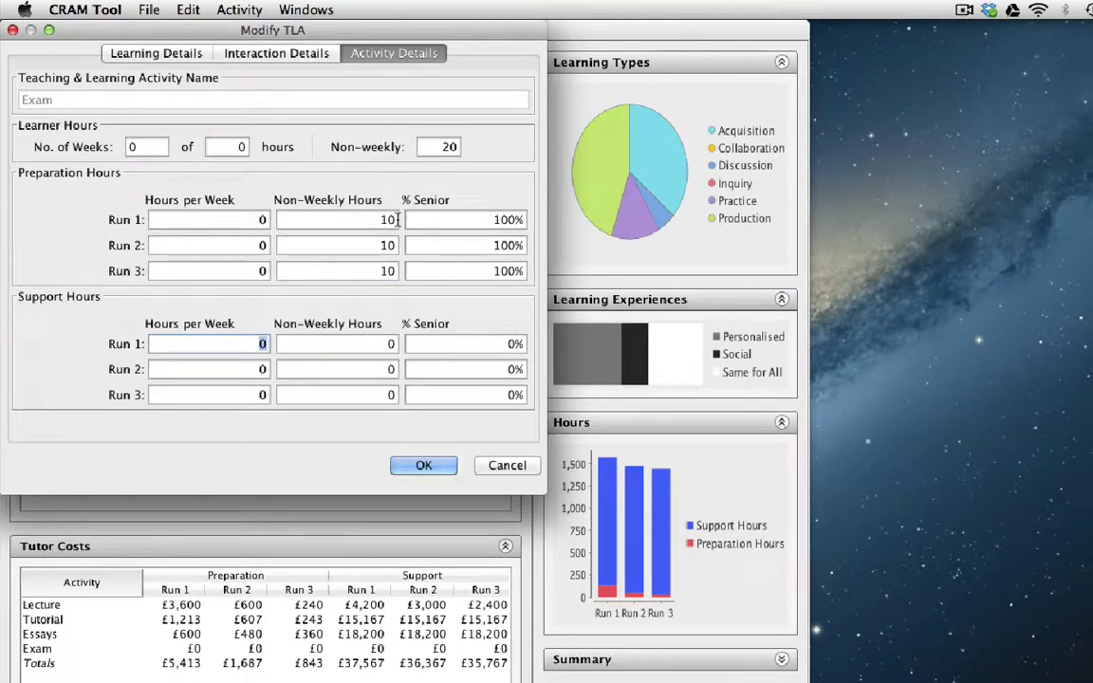
key("Tab")
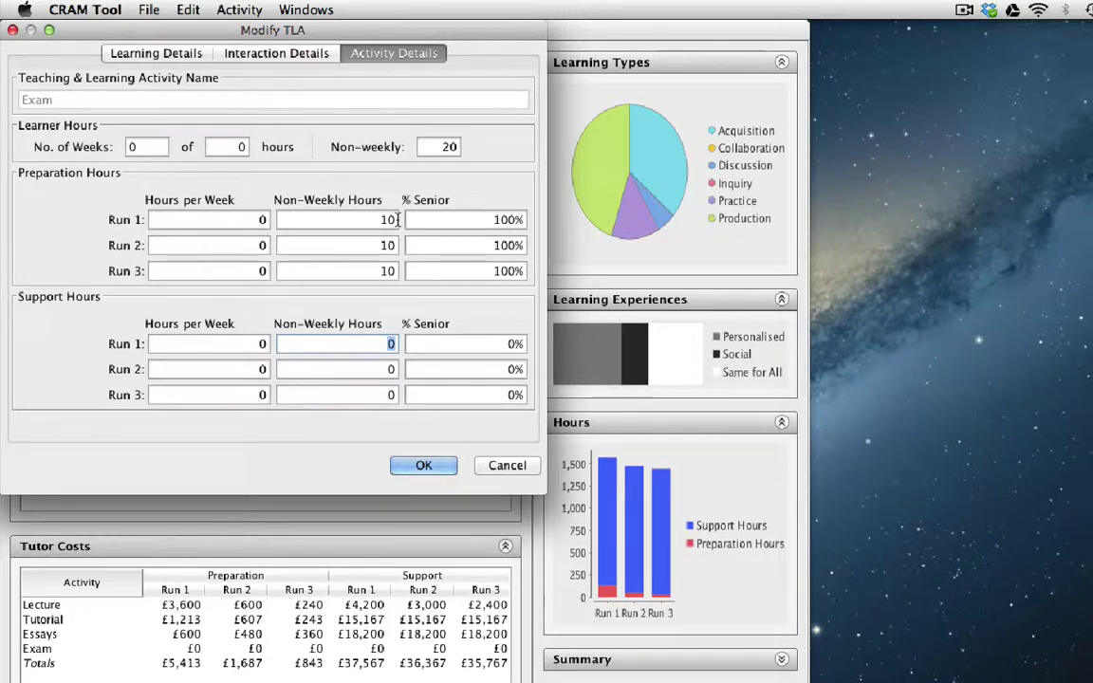
key("Tab")
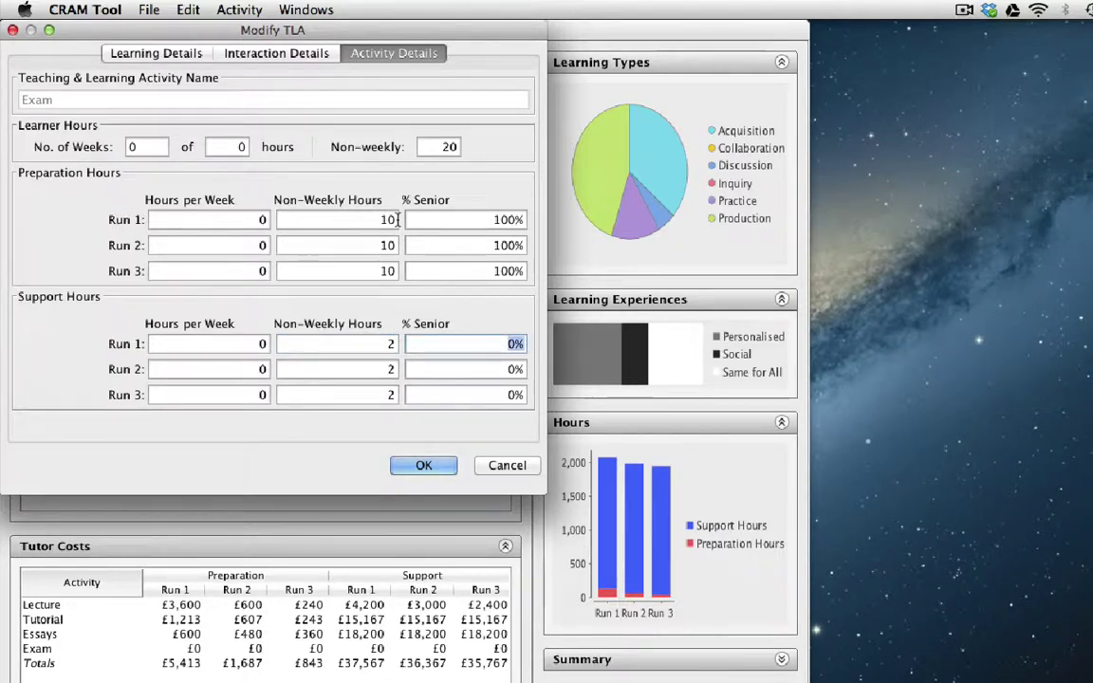
left_click(433, 469)
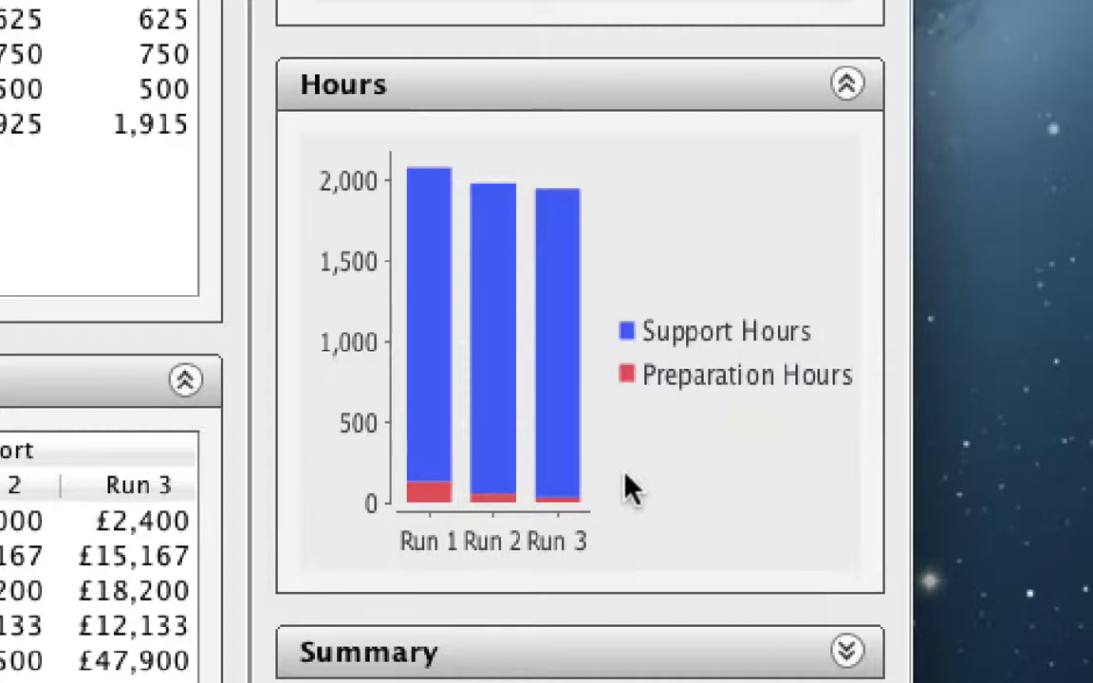
mouse_move(568, 437)
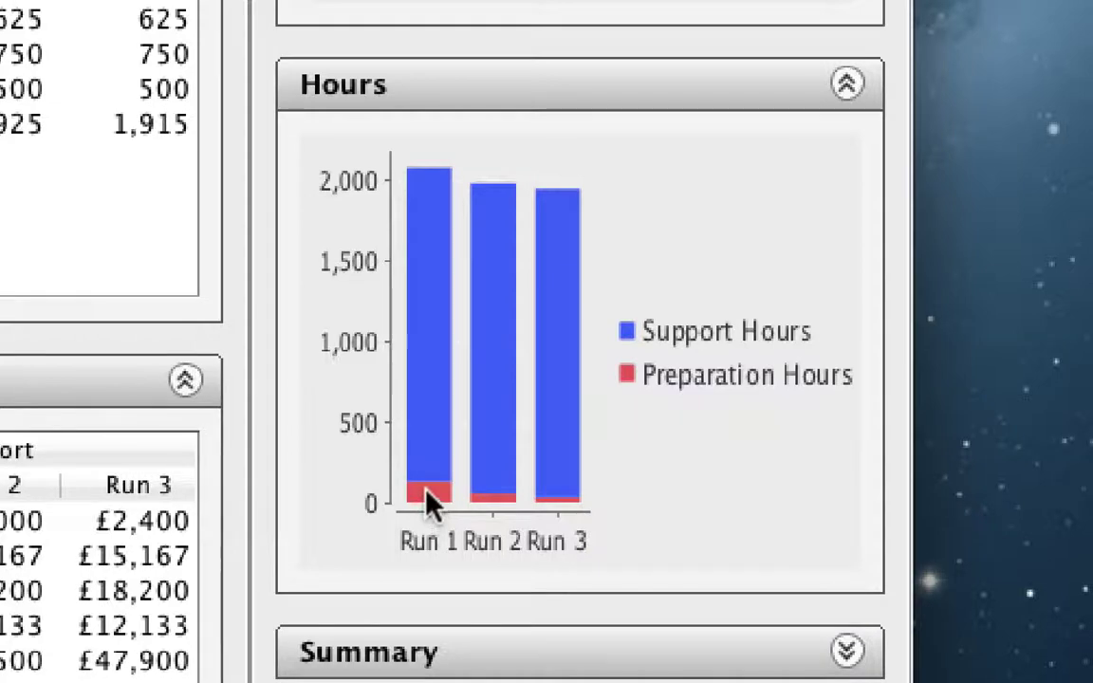
mouse_move(426, 491)
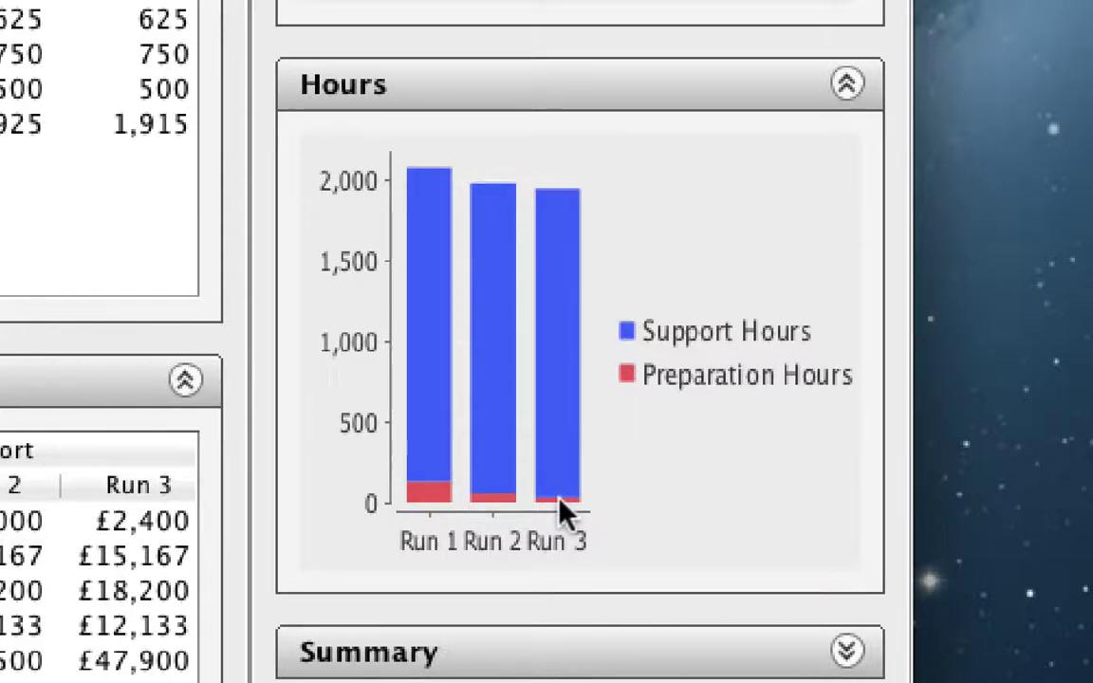
Step: Open the Summary panel to display per-run hours, income, cost and difference totals
left_click(847, 650)
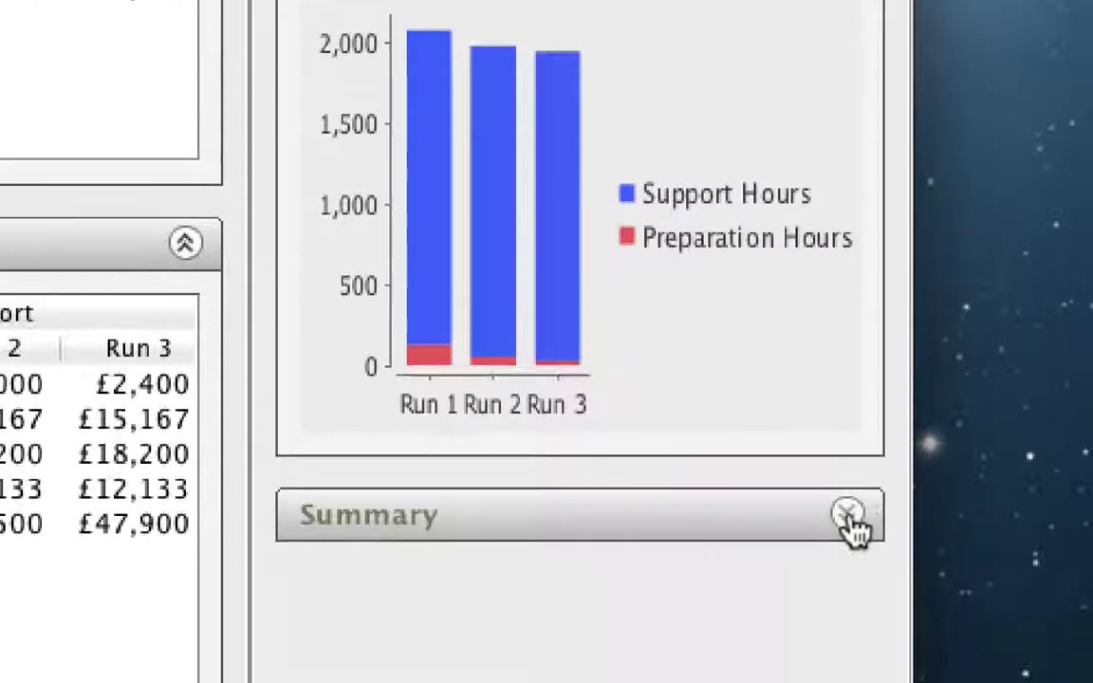